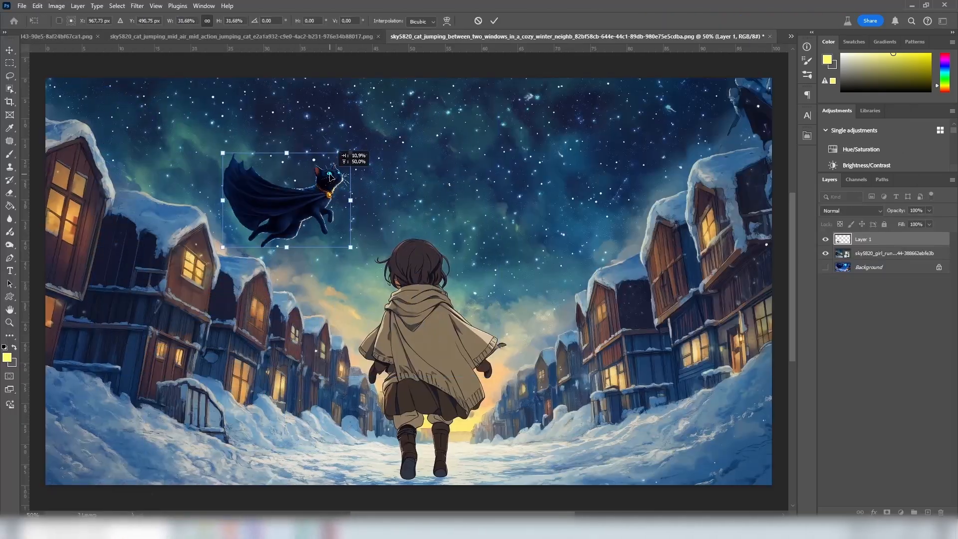
Step: Place the scaled-down caped cat in the night sky above the houses on the left side of the street
key("Return")
left_click_drag(212, 165, 256, 183)
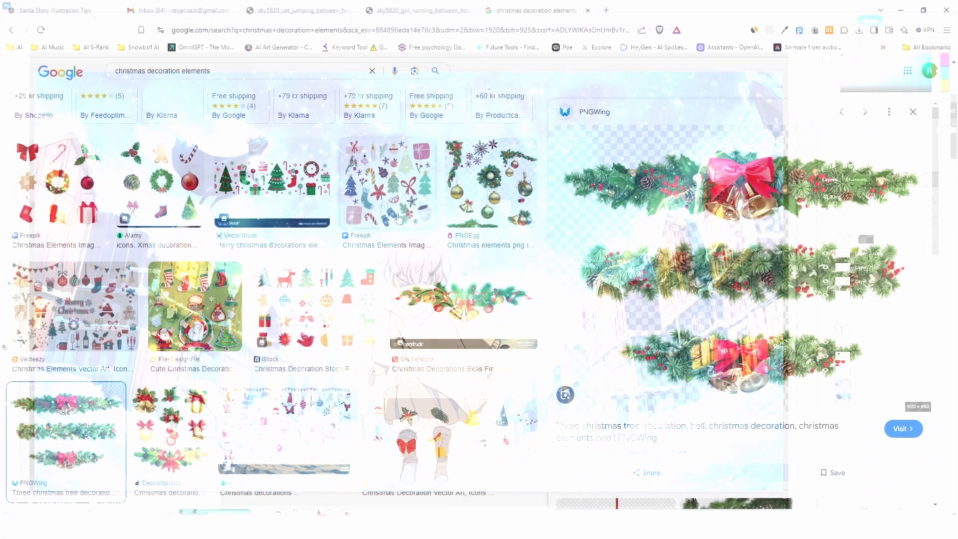
Step: Switch to the browser and examine the Freepik Christmas elements picture among the "christmas decoration elements" image results
left_click(317, 306)
left_click(387, 195)
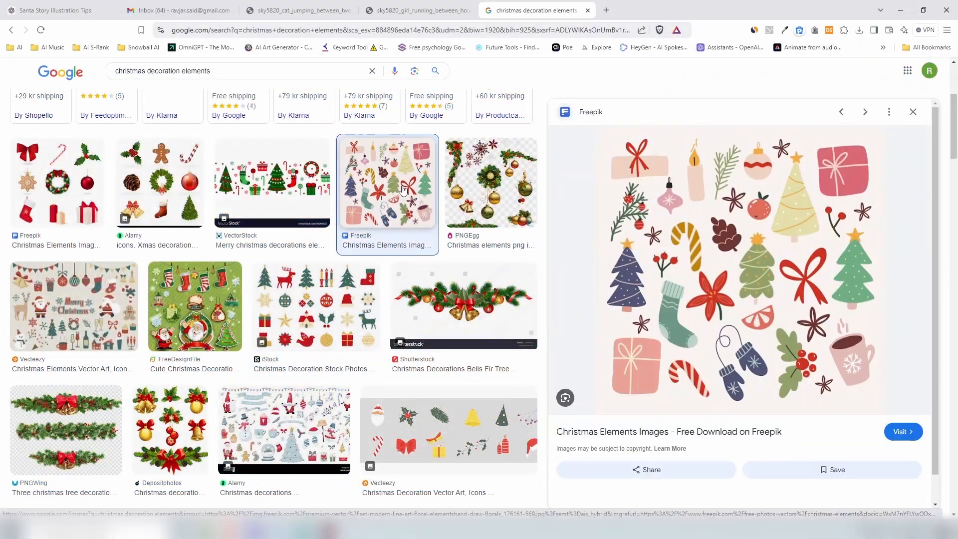
scroll(269, 299, "down", 10)
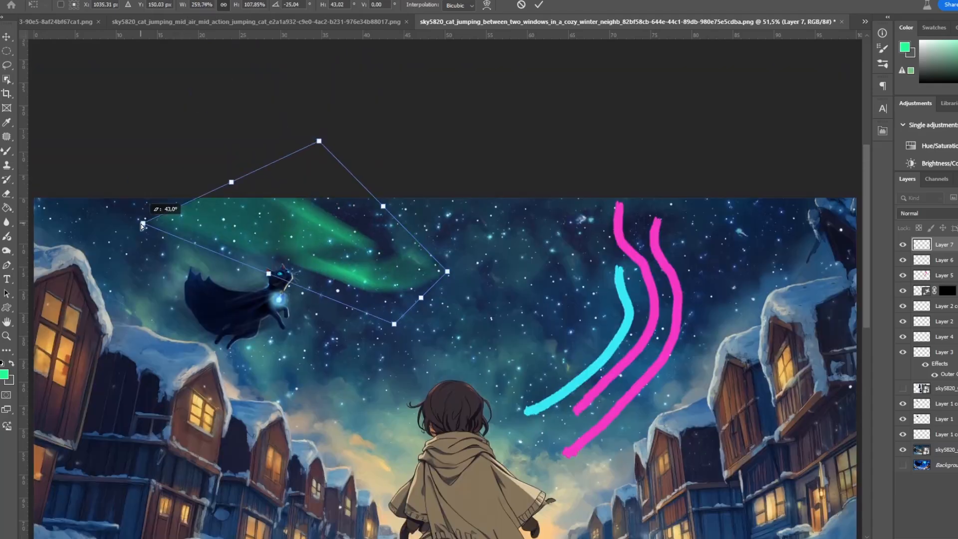
Step: Blur the painted green, cyan and magenta strokes and reshape them into soft aurora bands across the night sky
mouse_move(141, 226)
left_mouse_down()
mouse_move(174, 234)
mouse_move(166, 155)
left_mouse_up()
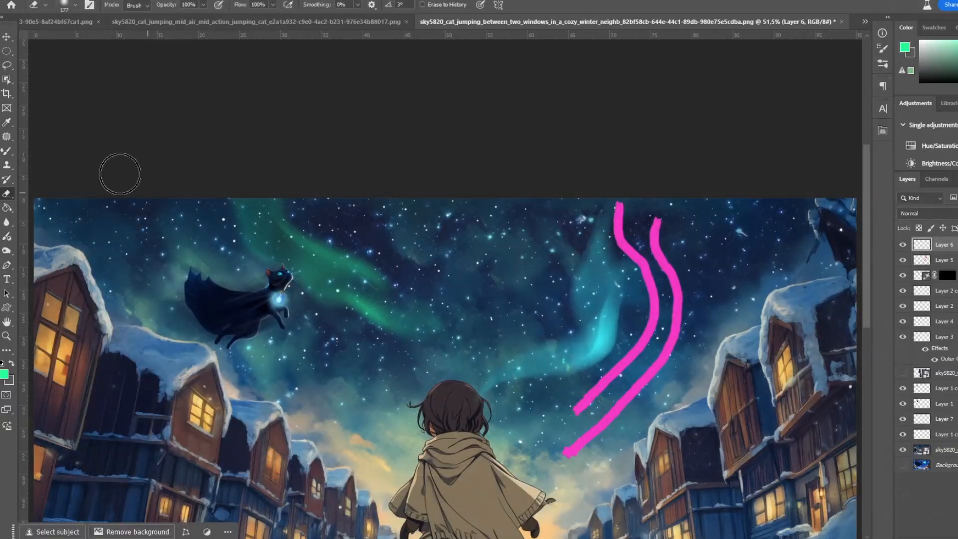
key("v")
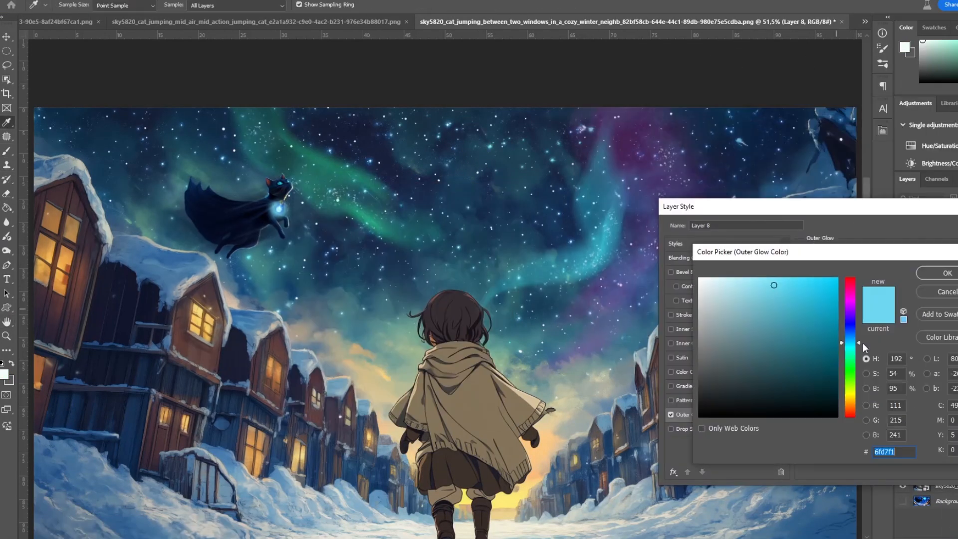
left_click_drag(863, 343, 863, 371)
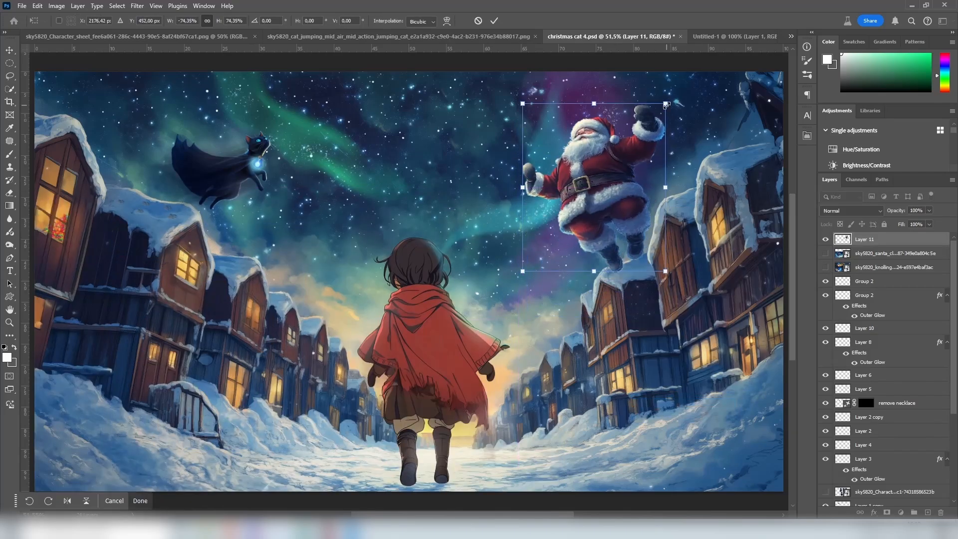
Step: Position the mirrored, scaled-down Santa cutout in the sky near the right-hand houses and duplicate its layer
left_click_drag(603, 159, 673, 156)
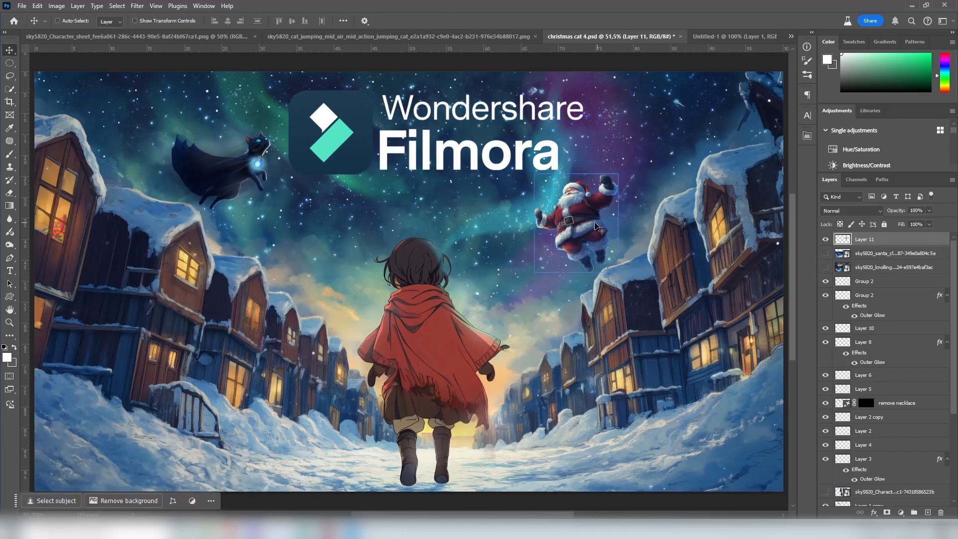
key("Return")
key("ctrl+j")
key("ctrl+t")
key("Return")
Step: Darken the Santa copy with Hue/Saturation and transform it into a slanted shadow on the right-hand houses
key("ctrl+u")
left_click_drag(737, 219, 691, 219)
left_click(849, 121)
key("ctrl+t")
left_click_drag(613, 253, 628, 257)
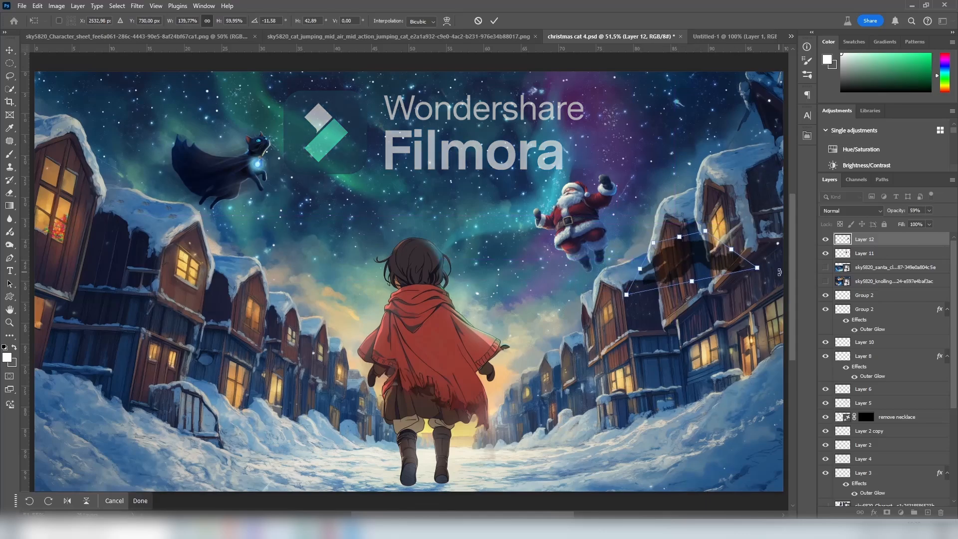
key("Return")
Step: Set the Santa shadow layer to Soft Light at 80% opacity and apply a filter to it
left_click(850, 210)
left_click(845, 356)
key("8")
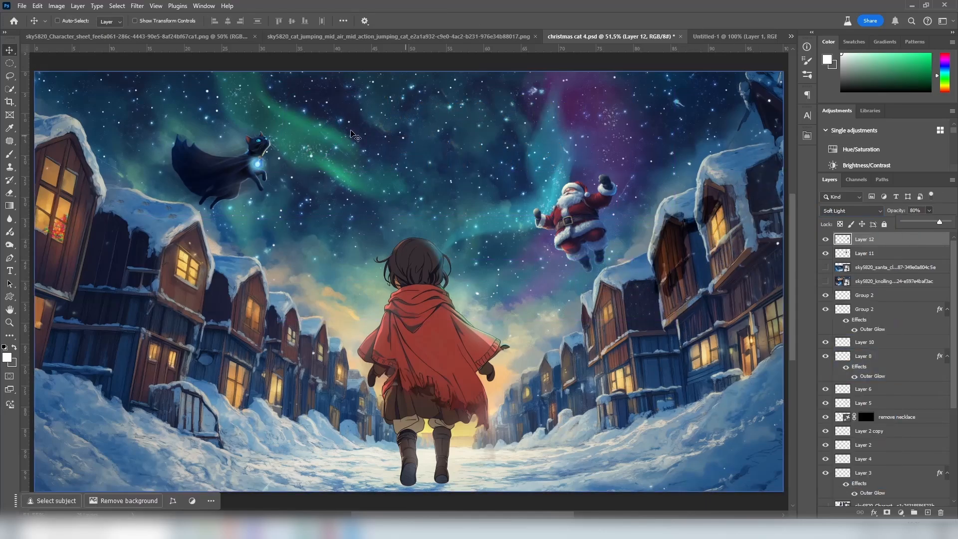
key("ctrl+d")
left_click(137, 6)
left_click(160, 44)
left_click(849, 107)
key("z")
left_click(750, 284)
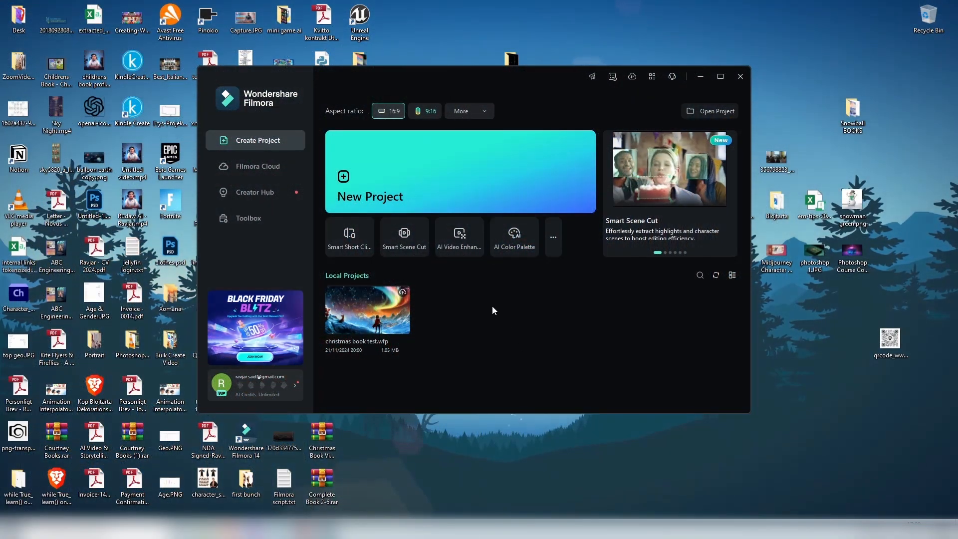
Step: Create a new project in Wondershare Filmora and import ten video, audio and image files from the Filmora vid folder
left_click(480, 178)
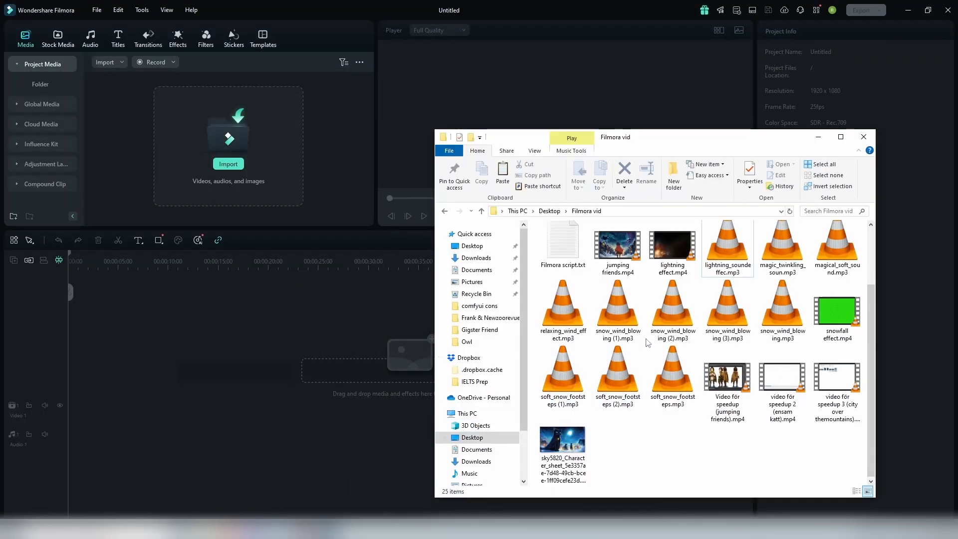
left_click(735, 314, "shift")
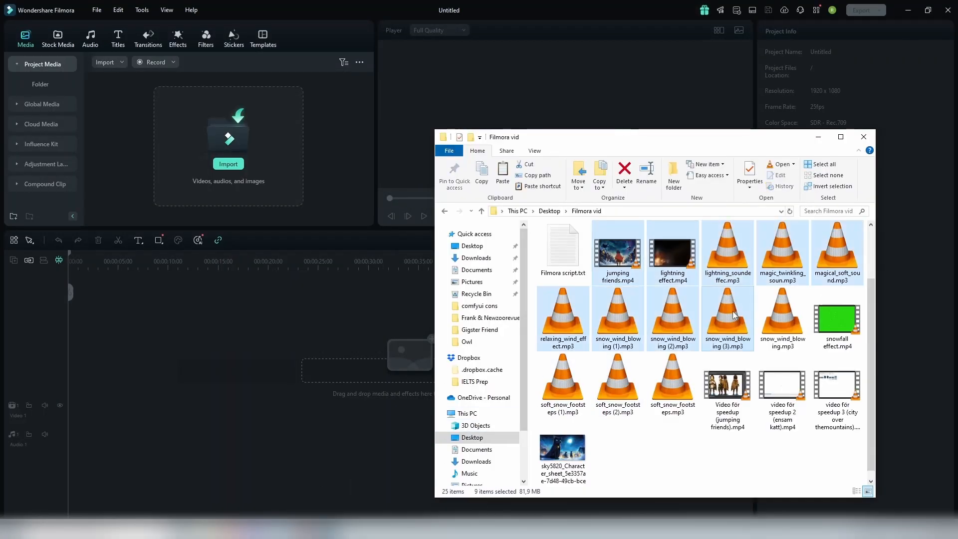
left_click(566, 452, "ctrl")
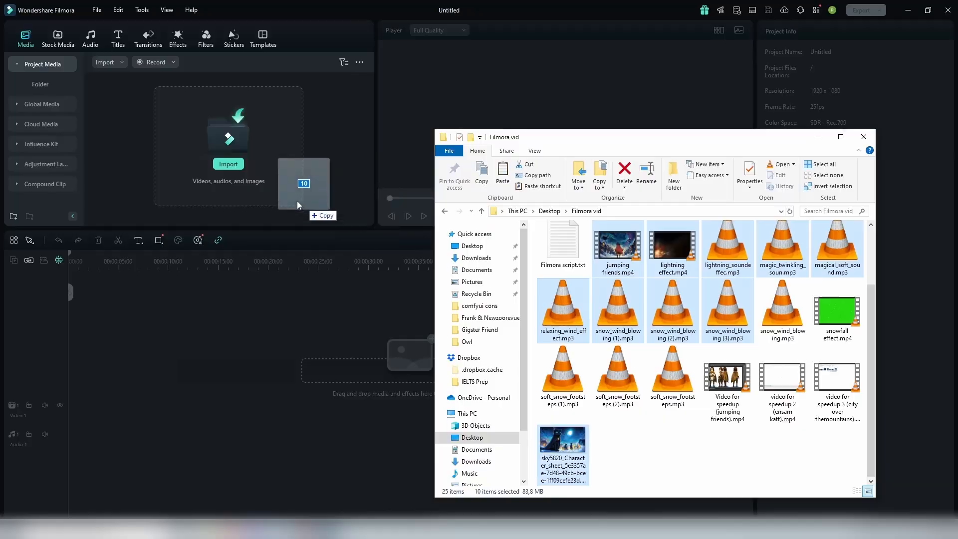
left_click_drag(297, 201, 295, 199)
left_click(342, 140)
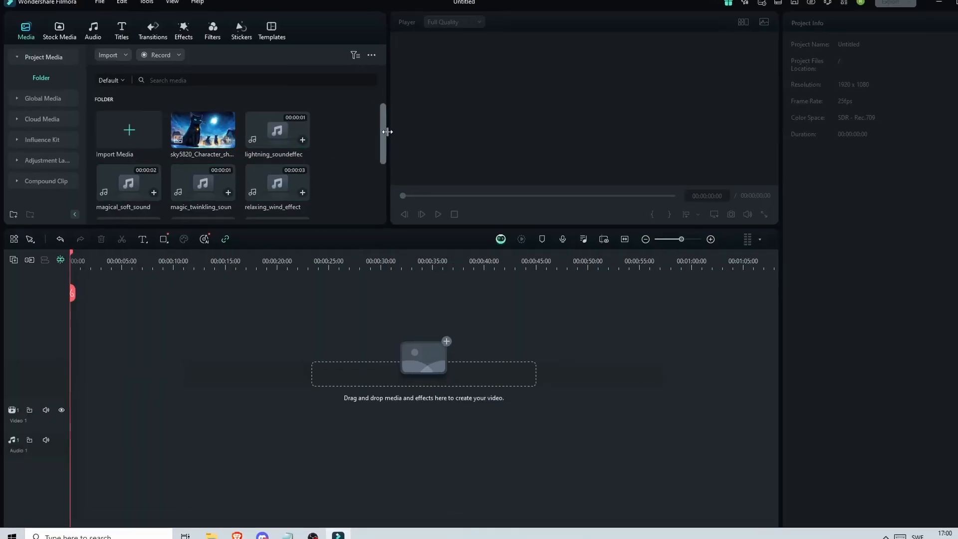
Step: Enlarge the media library area and add the jumping friends clip at the start of the first video track
left_click_drag(372, 132, 373, 187)
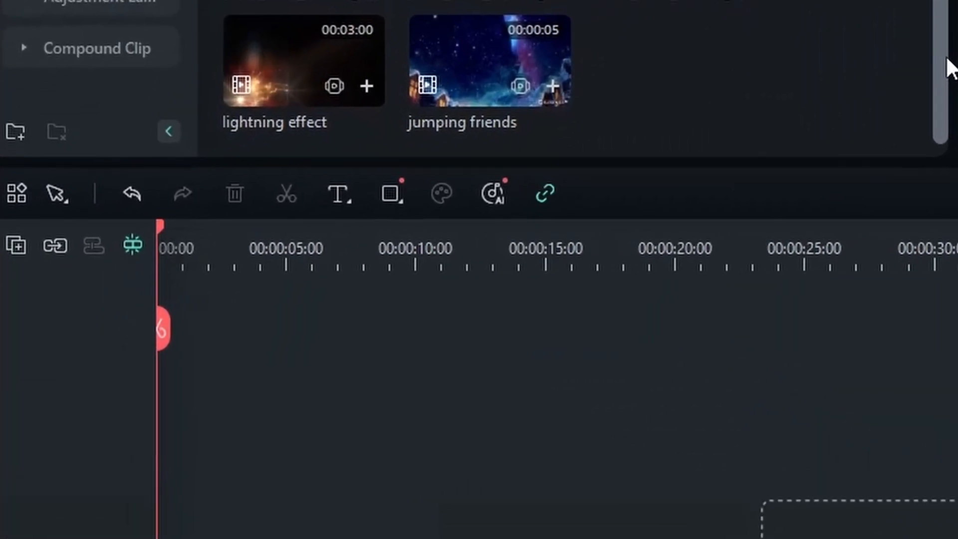
left_click_drag(947, 60, 946, 0)
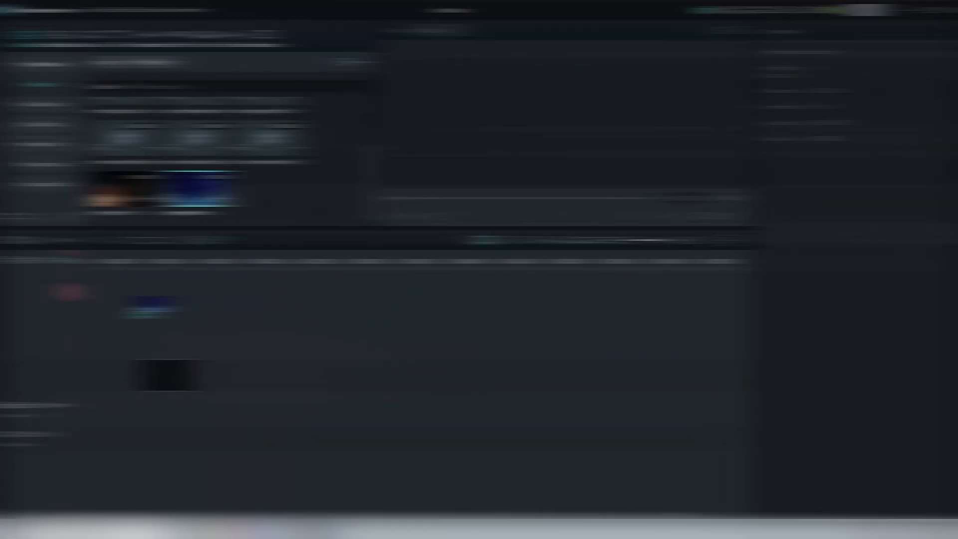
left_click_drag(141, 308, 79, 349)
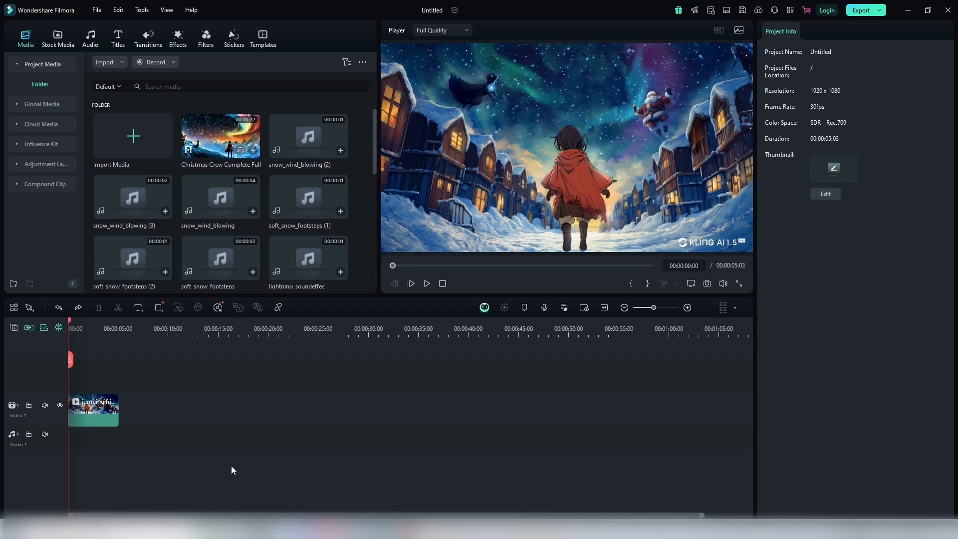
Step: Split the jumping friends clip at 00:00:03:12
left_click(81, 322)
left_click_drag(80, 321, 101, 342)
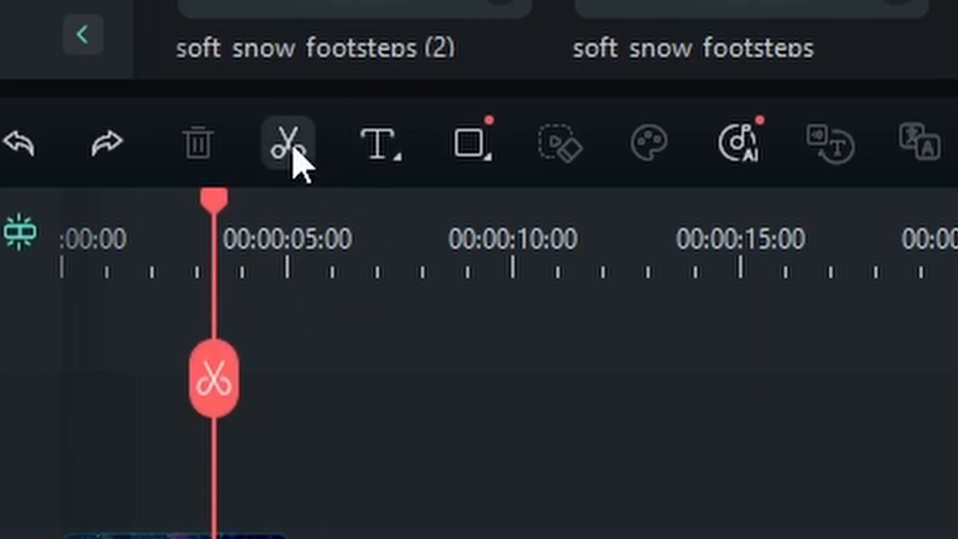
left_click(295, 149)
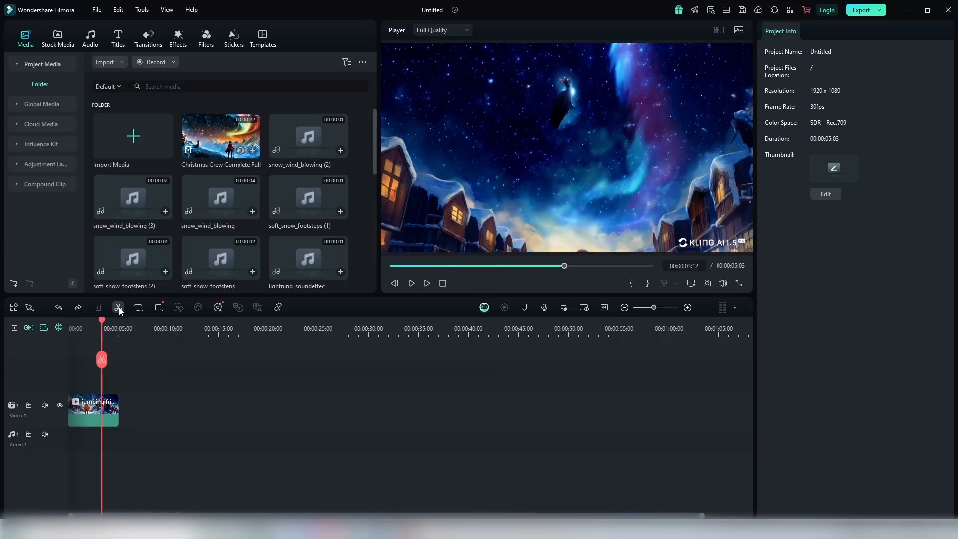
Step: Delete the part of the jumping friends clip after the 00:00:03:12 cut
left_click(111, 404)
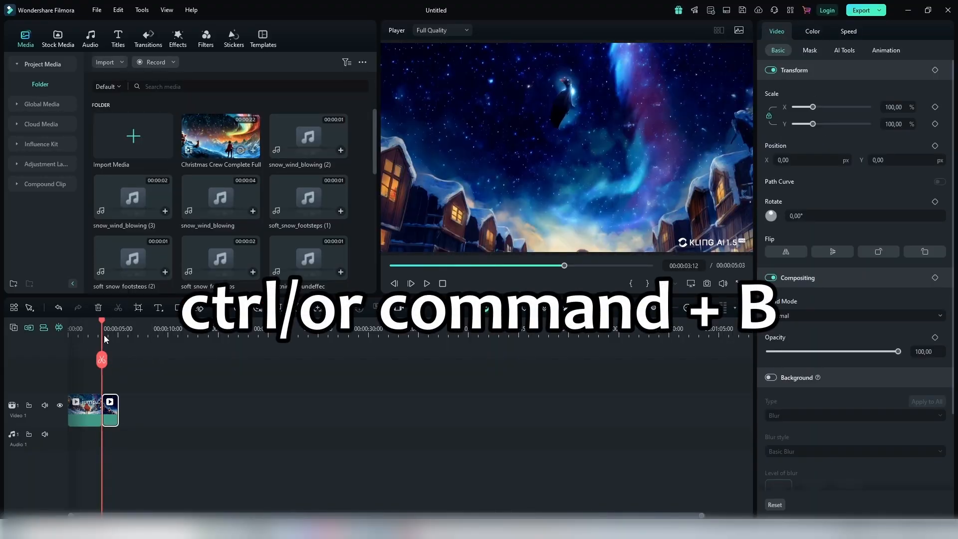
left_click_drag(102, 322, 113, 343)
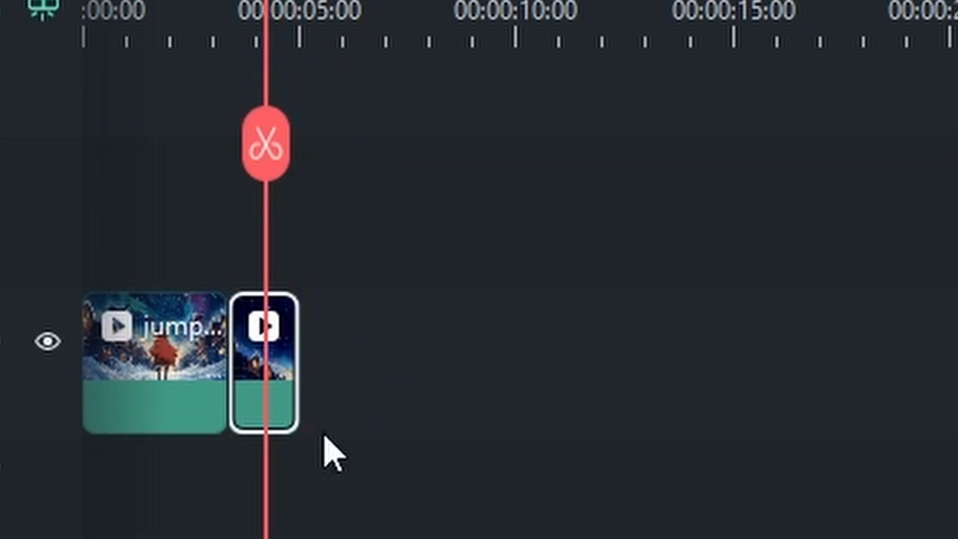
key("Delete")
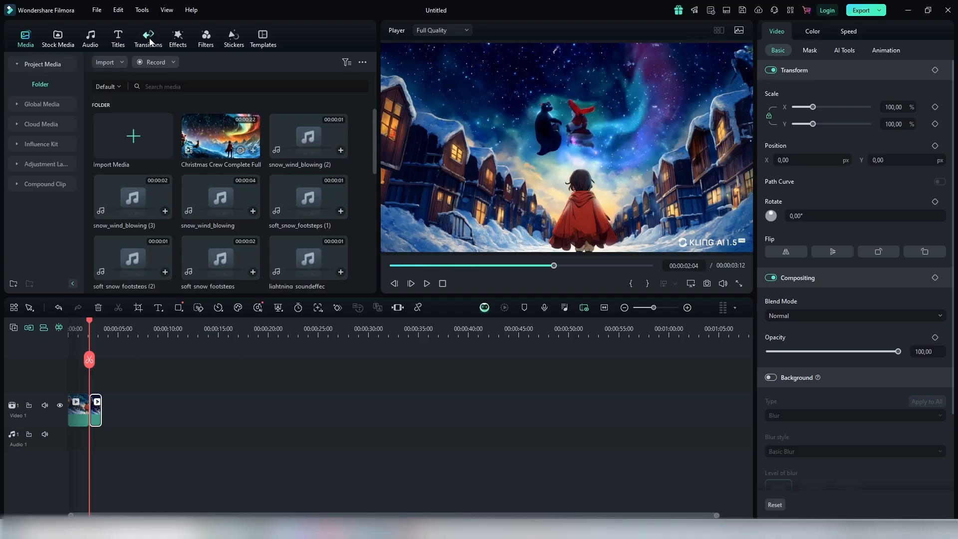
Step: Add a transition at the cut between the two jumping friends pieces on the video track
left_click_drag(133, 240, 78, 430)
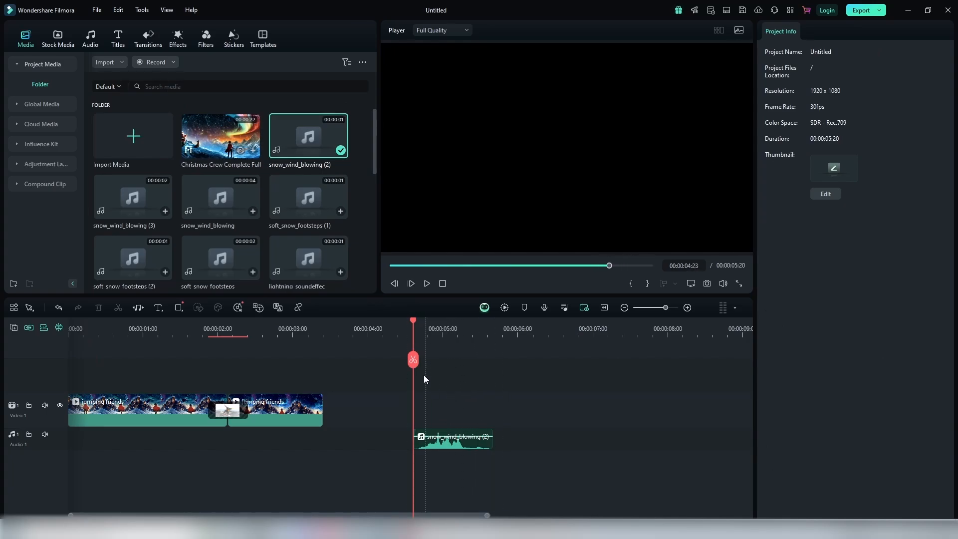
Step: Split the snow_wind_blowing (2) sound at 00:00:05:03 and delete the part after the cut
left_click_drag(419, 324, 453, 361)
left_click(452, 361)
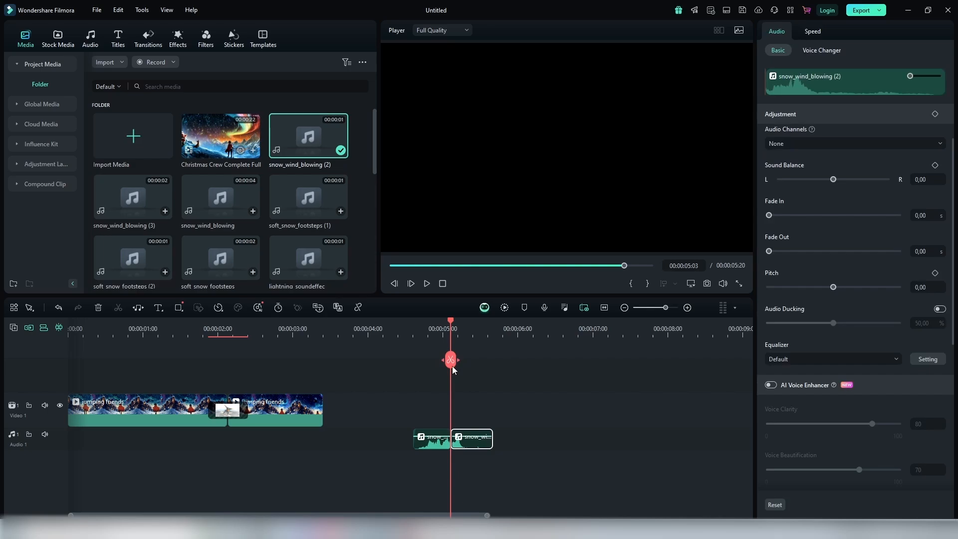
left_click_drag(451, 326, 465, 331)
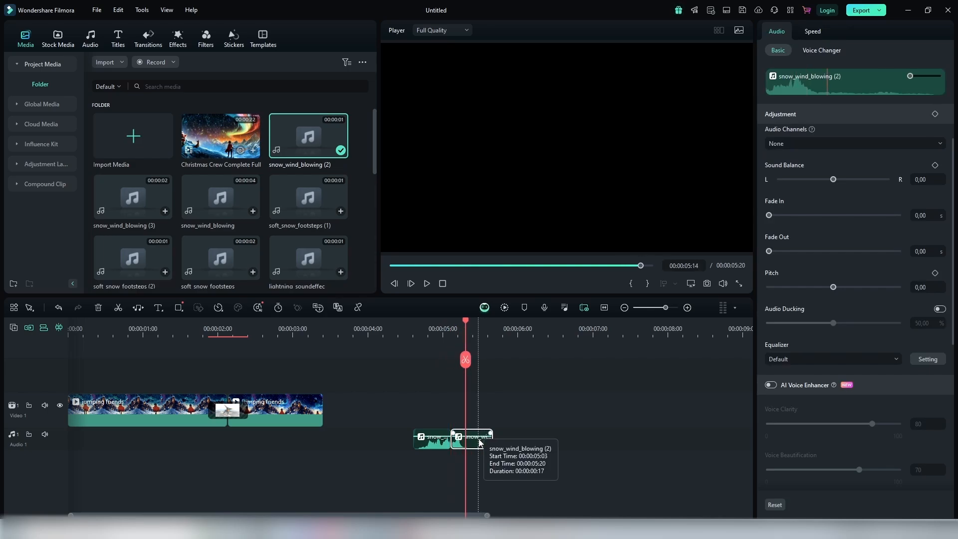
key("Delete")
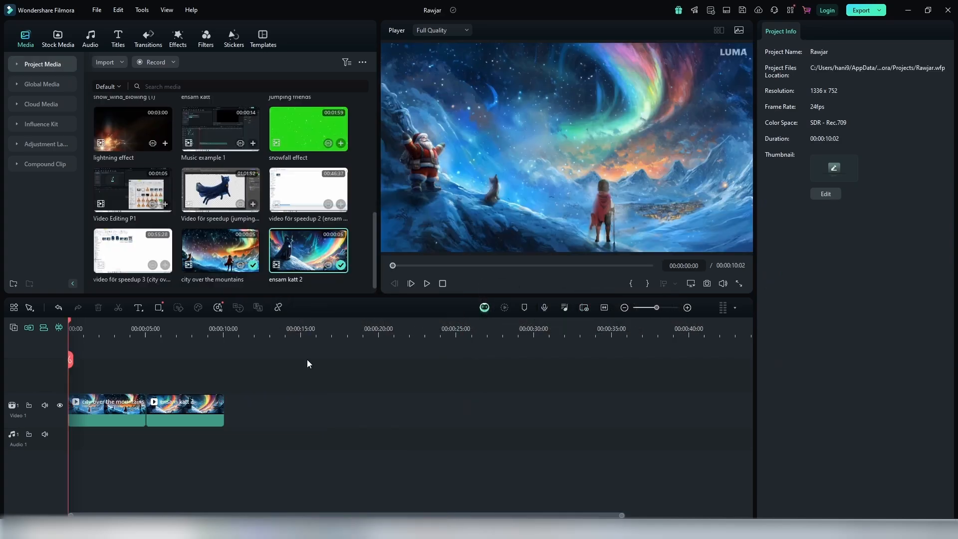
Step: Add a transition at the start of city over the mountains and Fade Dissolve between it and ensam katt 2
left_click(155, 48)
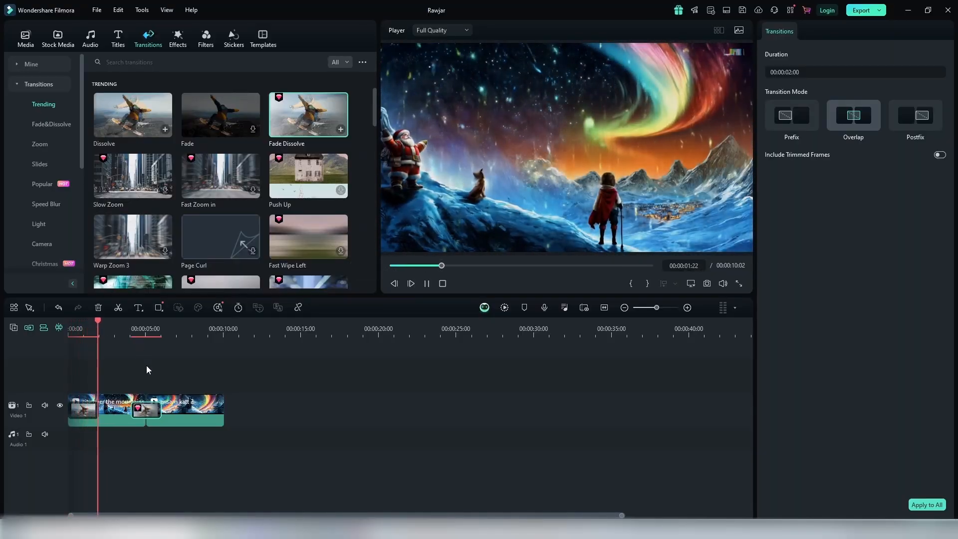
left_click(146, 370)
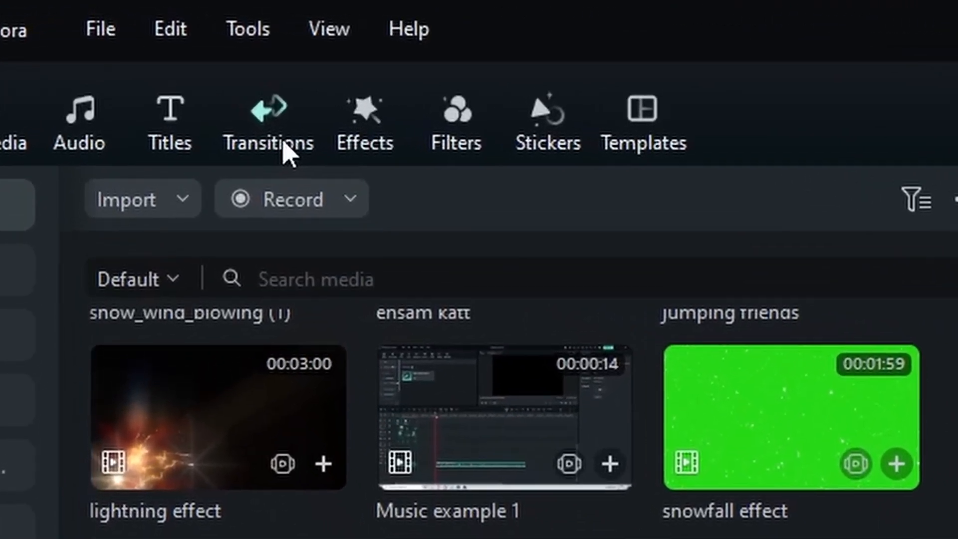
Step: Browse the Trending, Fade&Dissolve, Zoom and Slides transition collections
left_click(284, 143)
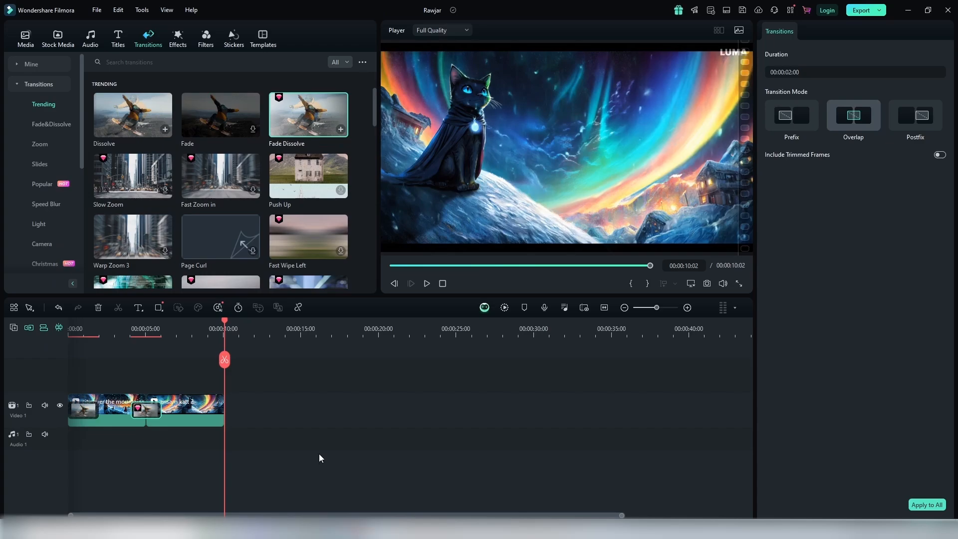
scroll(187, 214, "down", 6)
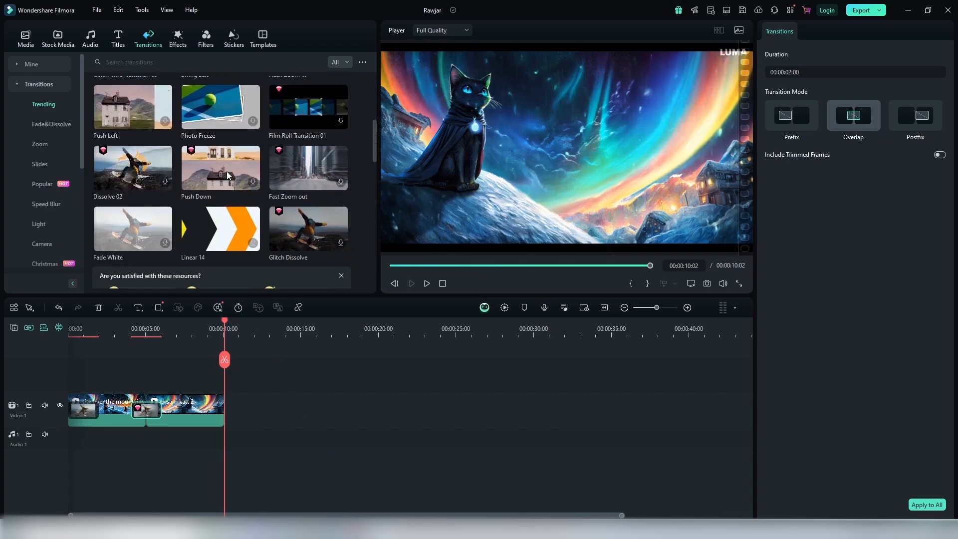
scroll(226, 175, "down", 5)
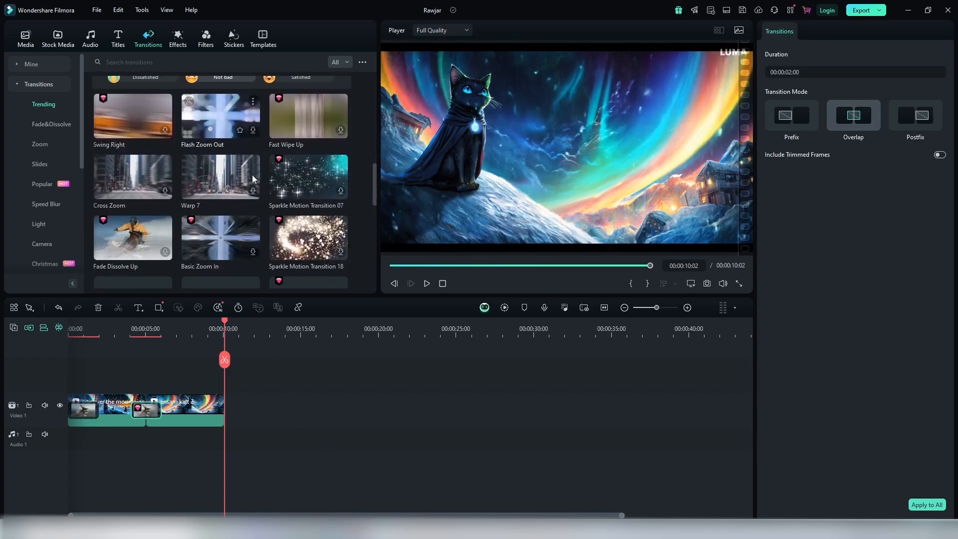
scroll(253, 179, "down", 2)
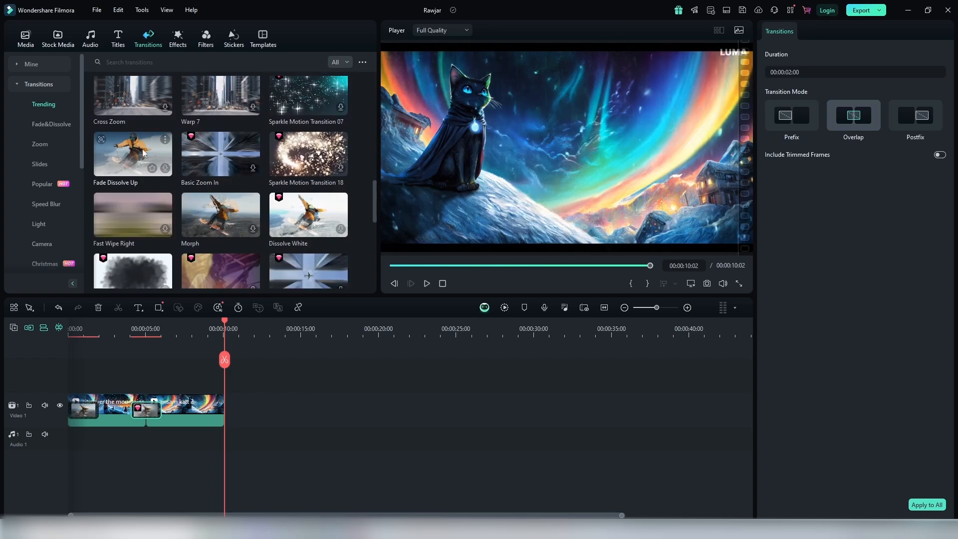
left_click(52, 124)
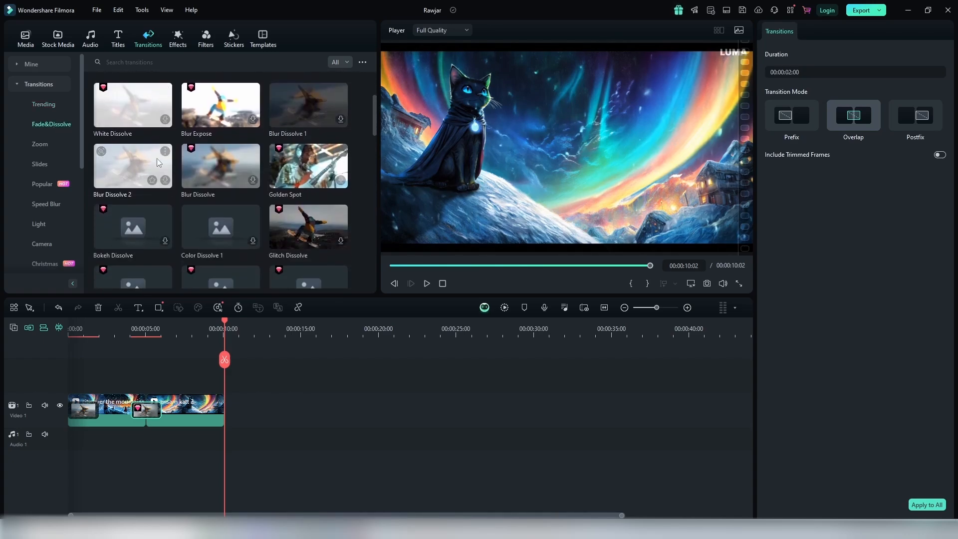
left_click(40, 144)
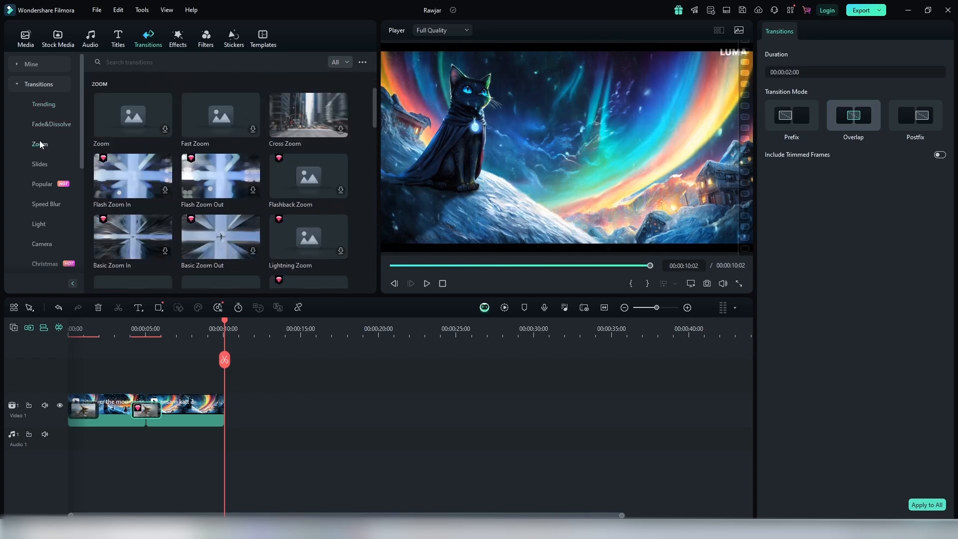
scroll(218, 174, "down", 5)
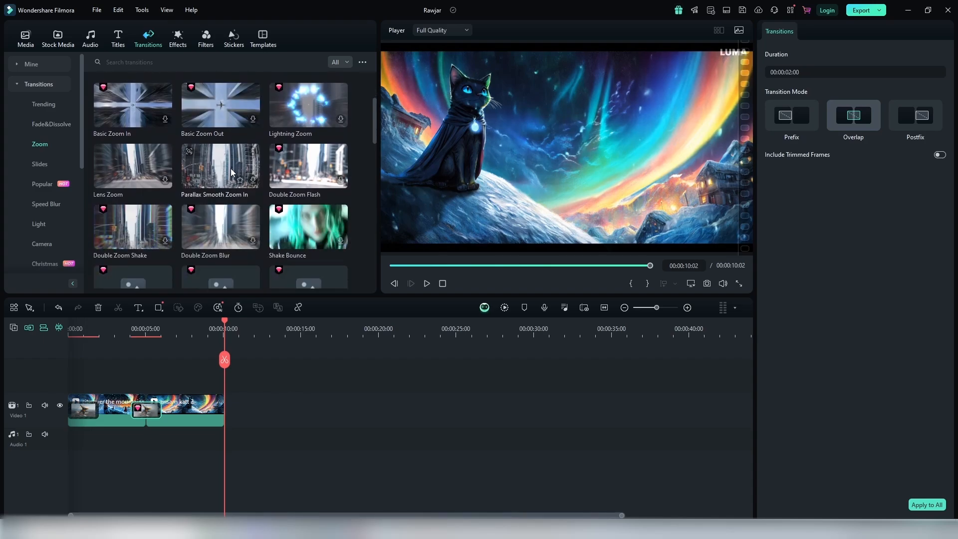
left_click(46, 163)
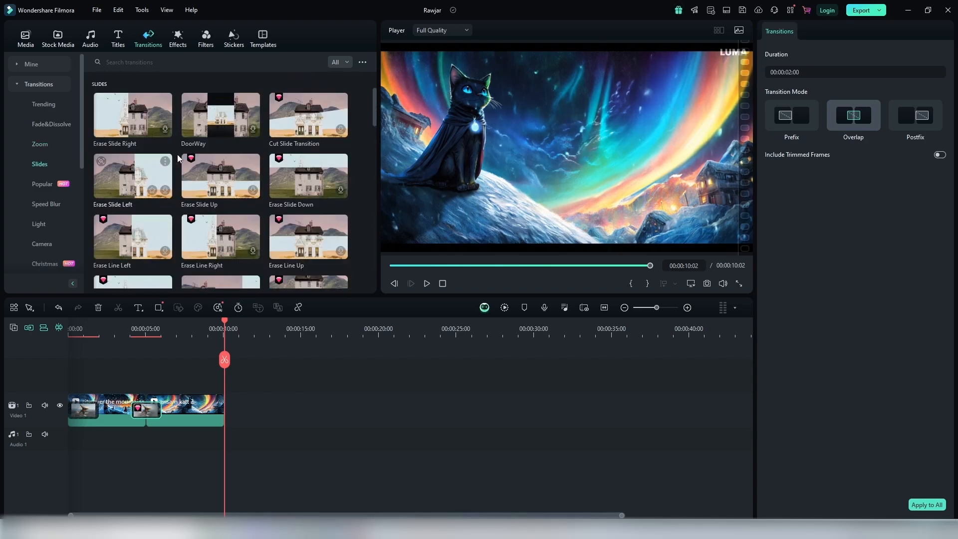
scroll(210, 160, "down", 2)
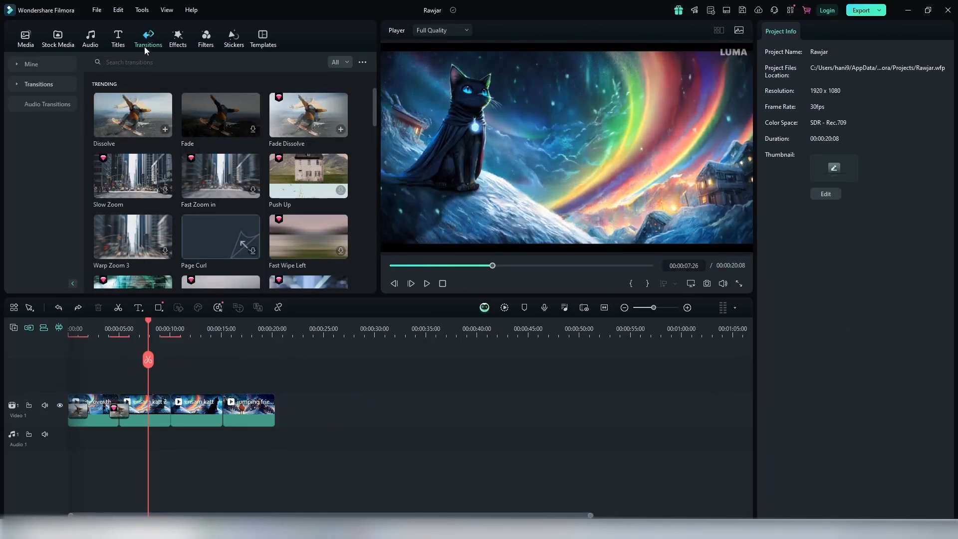
Step: Find the Chinese Mythology transitions, add the first one between ensam katt 2 and the following ensam katt clip, and preview it
left_click(173, 63)
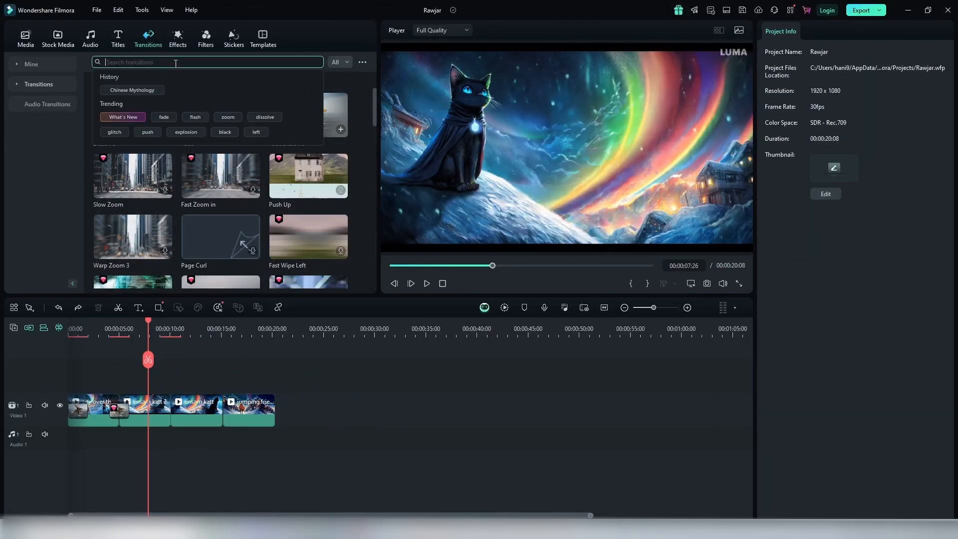
key("Return")
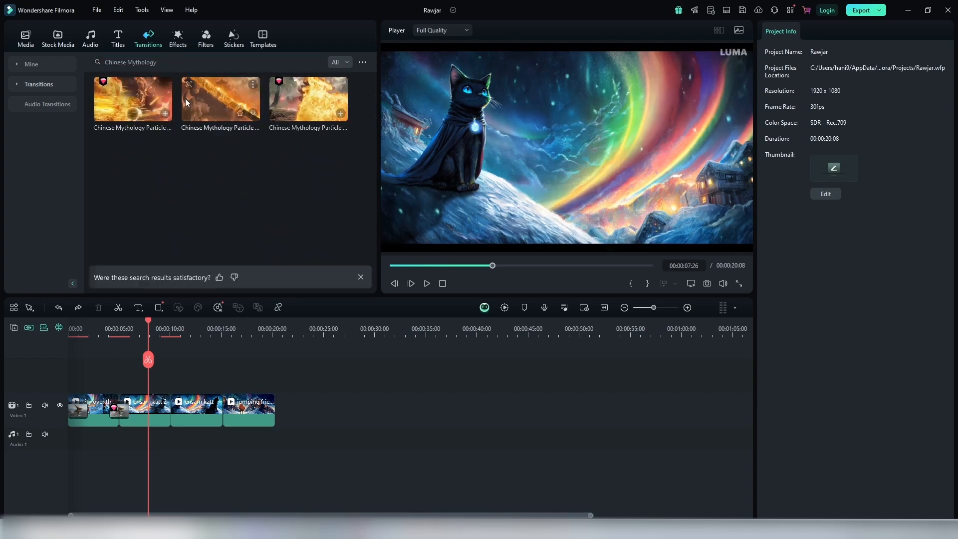
left_click_drag(128, 98, 203, 312)
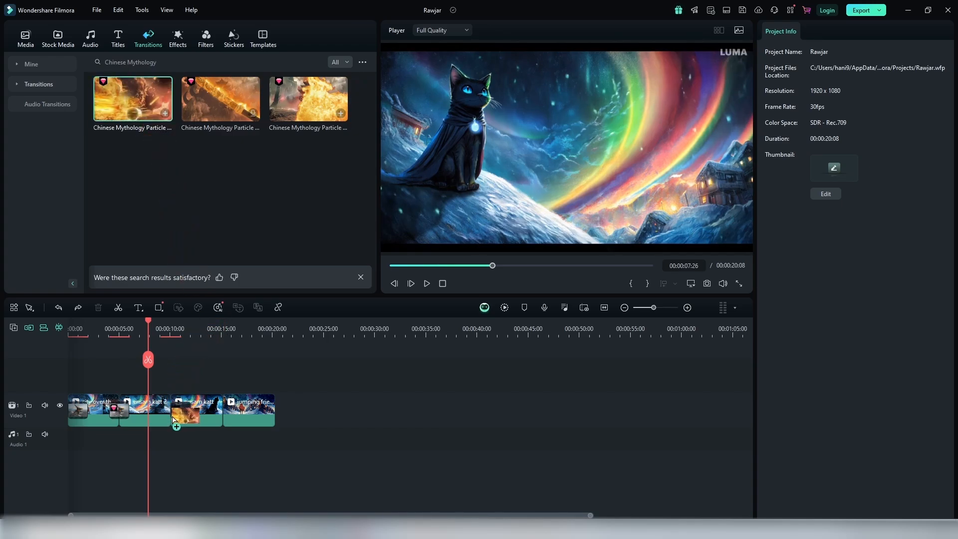
left_click_drag(169, 419, 171, 417)
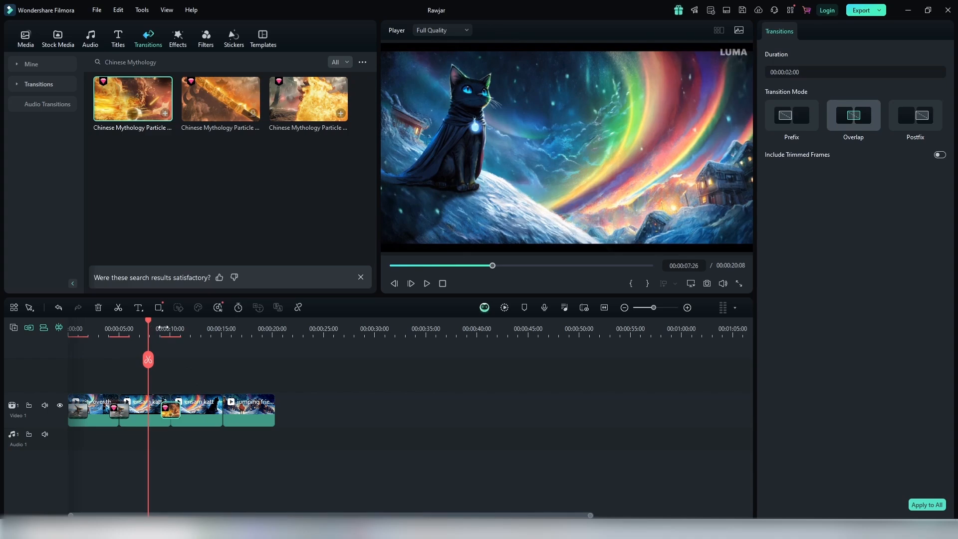
key("space")
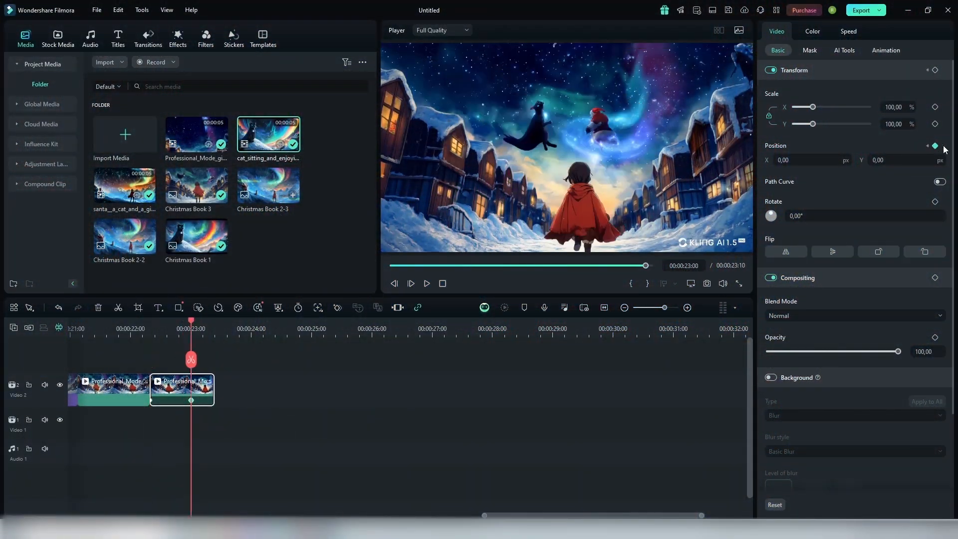
Step: Set the last Professional_Mode clip's uniform speed to 1,62 and play back the ending
left_click_drag(952, 299, 899, 250)
left_click(848, 31)
mouse_move(844, 80)
left_mouse_down()
mouse_move(910, 83)
mouse_move(851, 81)
left_mouse_up()
left_click(126, 330)
key("space")
left_click(160, 331)
left_click(193, 391)
left_click_drag(190, 390, 197, 390)
key("space")
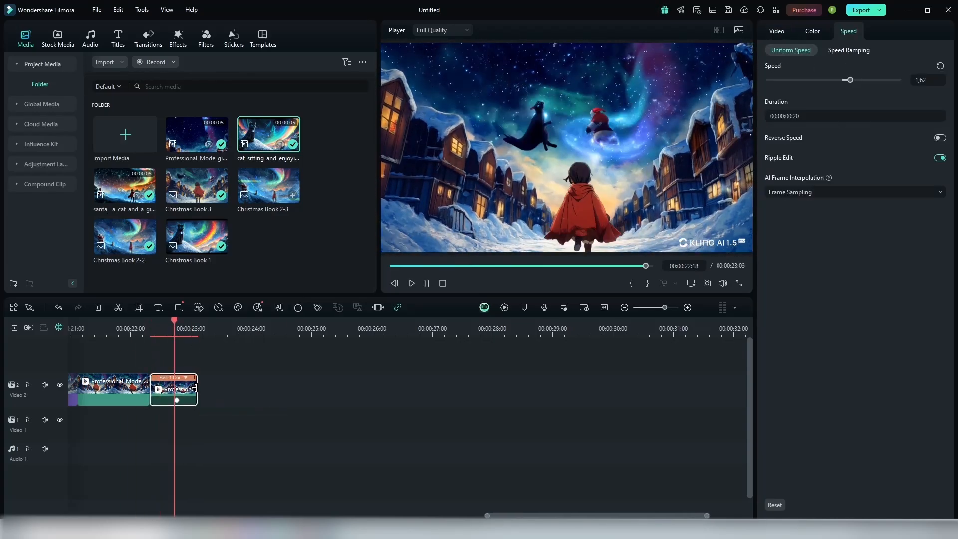
Step: Increase the last clip's uniform speed further and replay the end of the sequence
left_click_drag(851, 81, 861, 82)
left_click(142, 331)
key("space")
left_click(79, 330)
key("space")
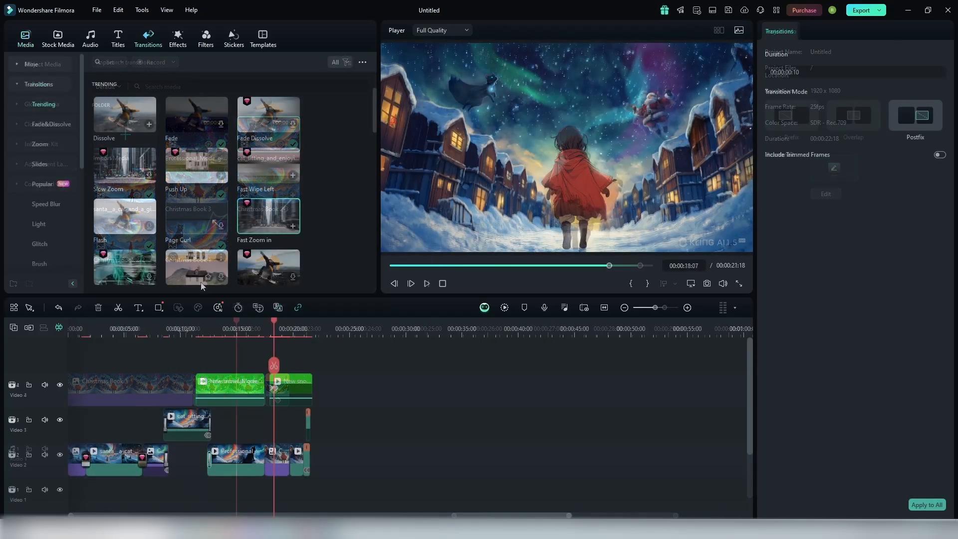
Step: Add a Glitch Dissolve transition between the Professional_Mode cat clip and Christmas Book 3 on Video 2, and preview it
scroll(167, 224, "down", 5)
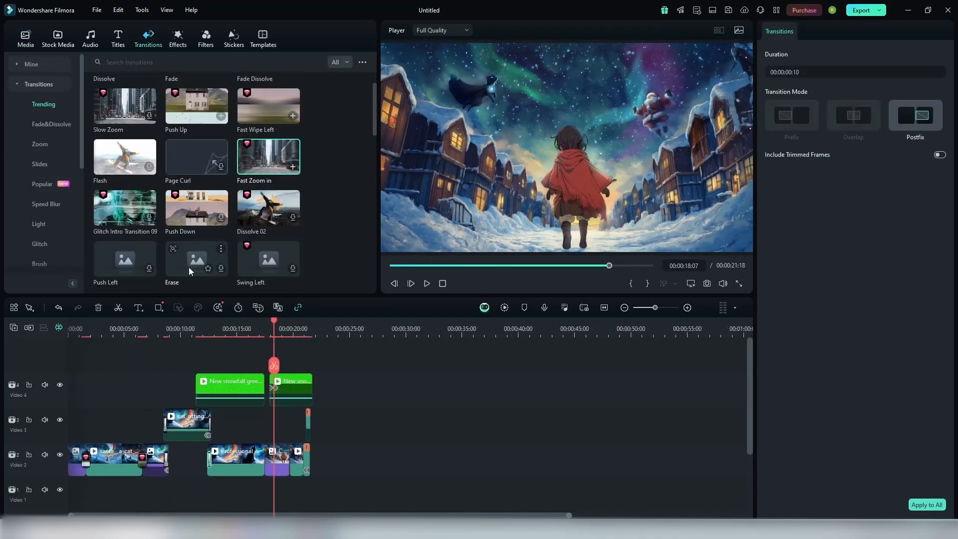
left_click_drag(373, 154, 375, 142)
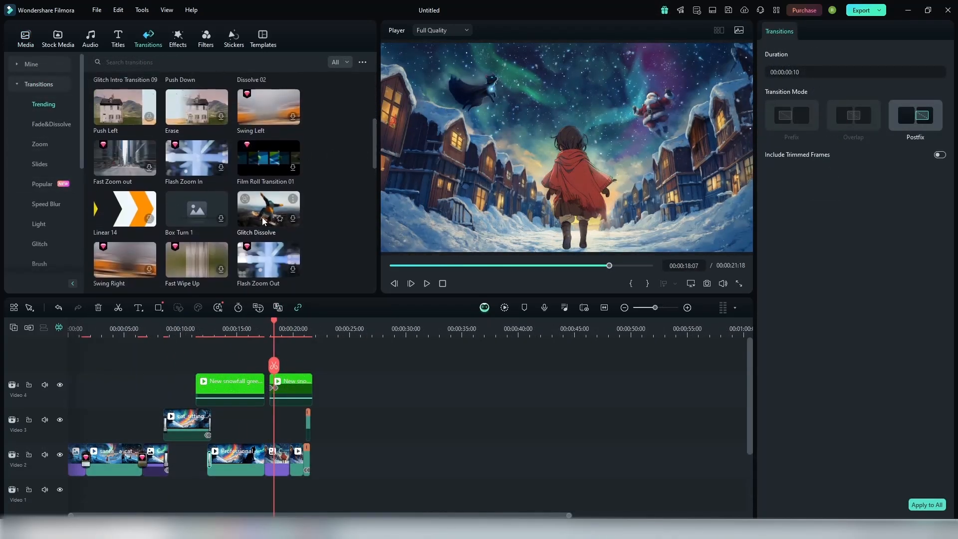
left_click_drag(262, 217, 276, 413)
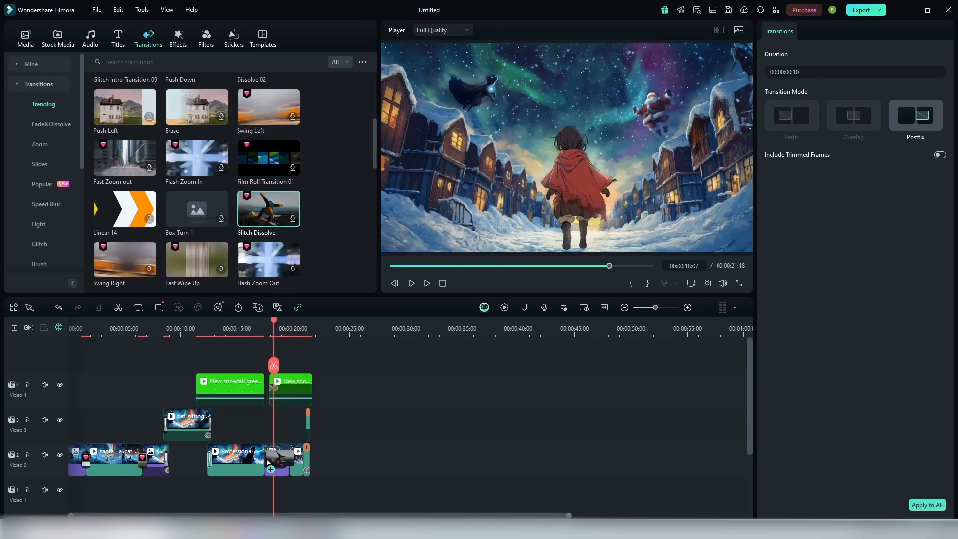
left_click_drag(268, 463, 260, 460)
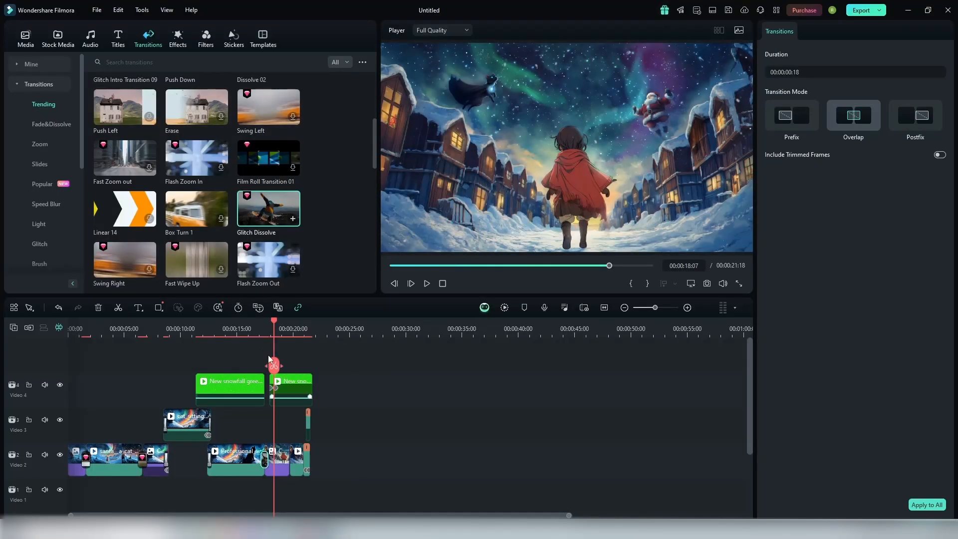
left_click(260, 345)
left_click(259, 326)
key("space")
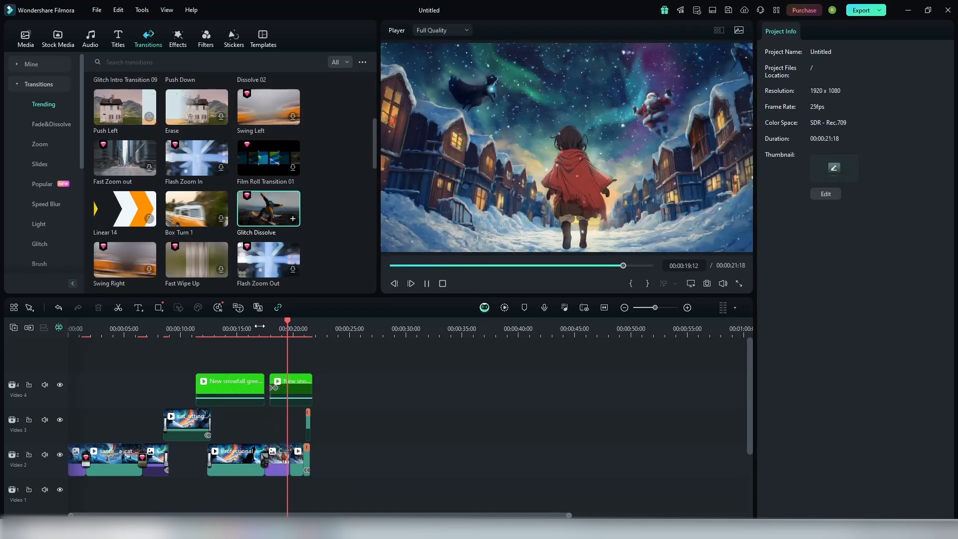
key("space")
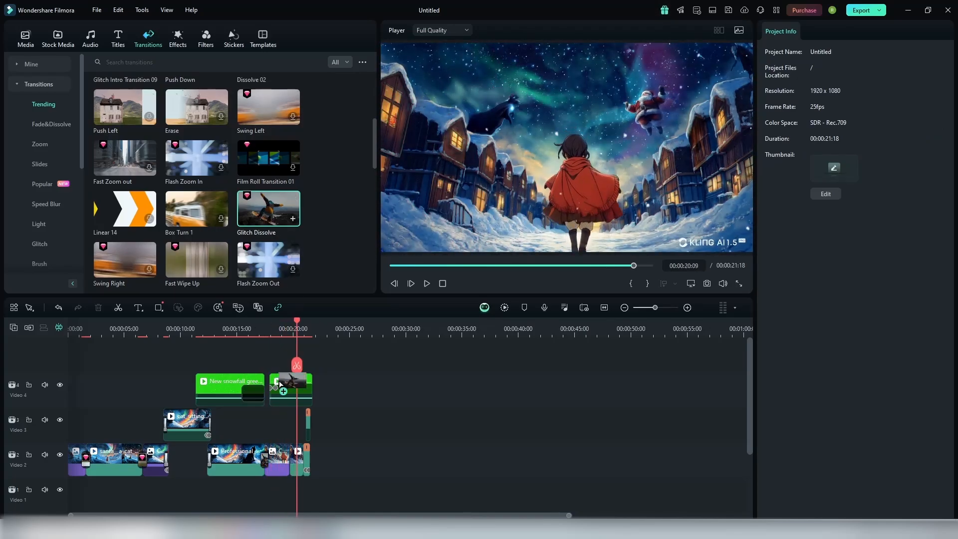
Step: Try a Glitch Dissolve transition of 00:00:00:02 at the cut after Christmas Book 3, preview it and undo it
left_click(284, 458)
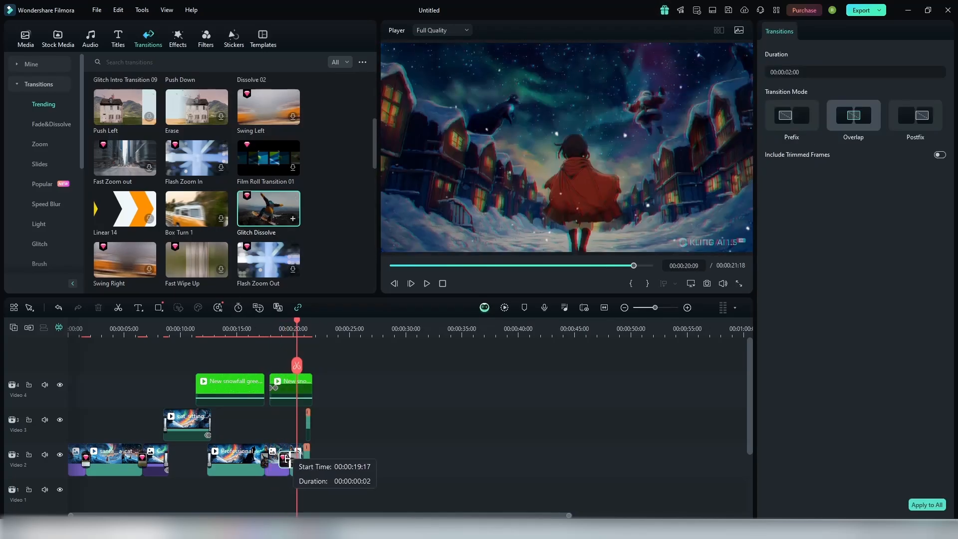
left_click(287, 325)
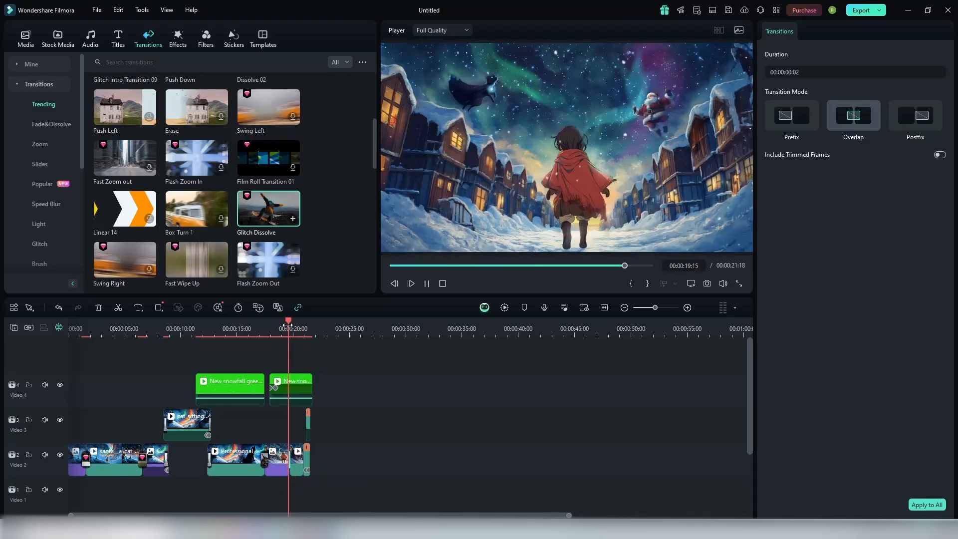
key("ctrl+z")
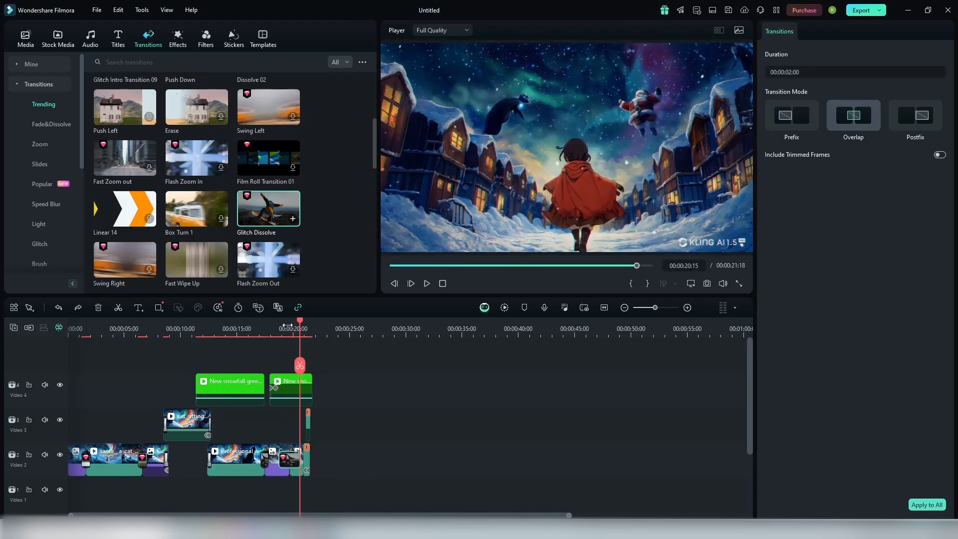
key("ctrl+z")
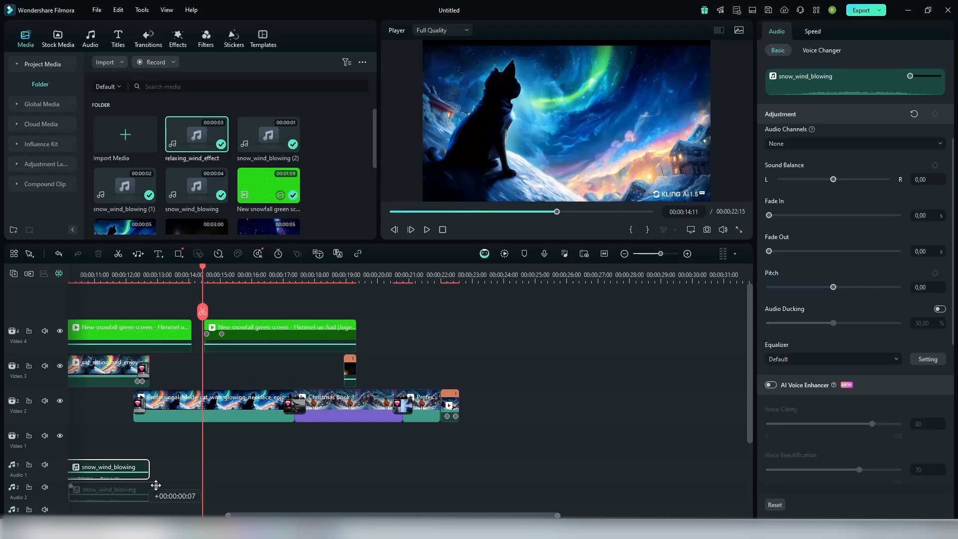
Step: Place a snow_wind_blowing sound on Audio 1 starting at about 00:00:14 and play back the sequence
left_click_drag(156, 485, 265, 470)
left_click(116, 277)
key("space")
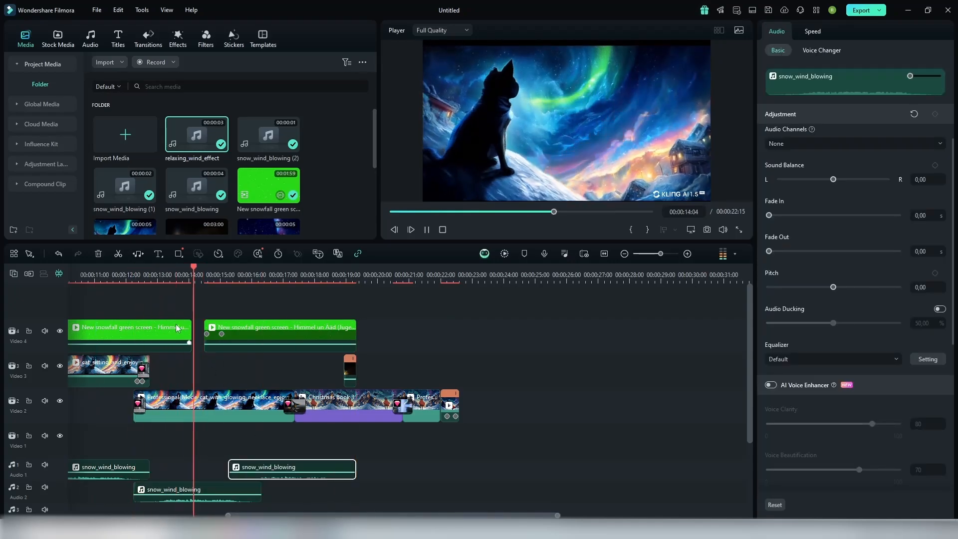
left_click_drag(294, 469, 257, 470)
key("space")
Step: Place a relaxing_wind_effect sound on Audio 3 at about 00:00:13 and select the snow_wind_blowing sound under the sitting cat clip
left_click_drag(557, 515, 594, 513)
left_click_drag(749, 380, 748, 427)
left_click_drag(181, 471, 295, 448)
left_click(226, 409)
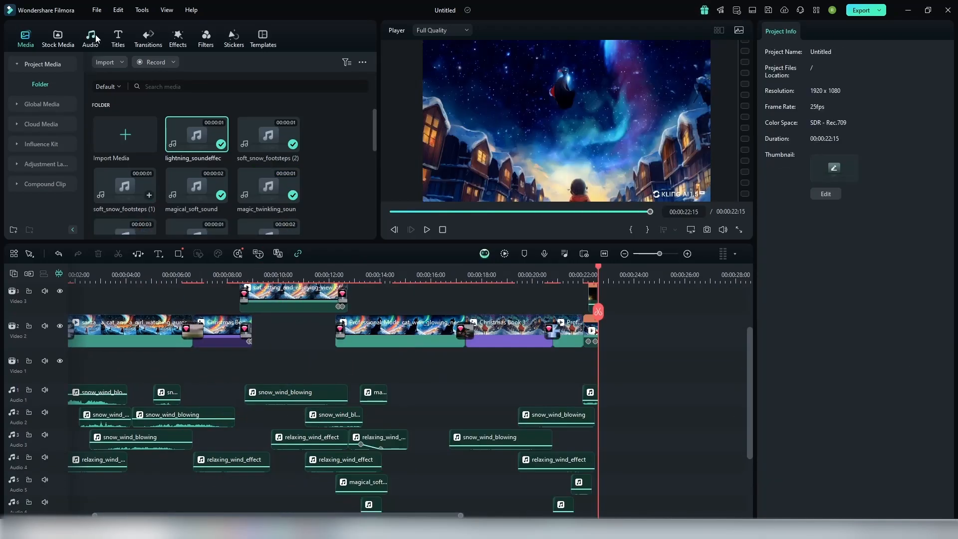
Step: Generate AI music with the Happy mood and the Holiday Season theme
left_click(91, 38)
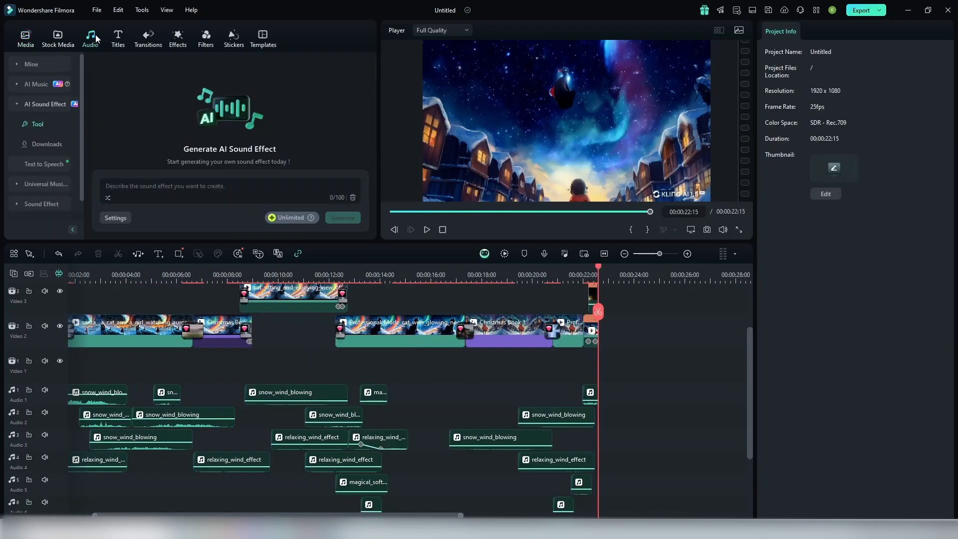
left_click(29, 85)
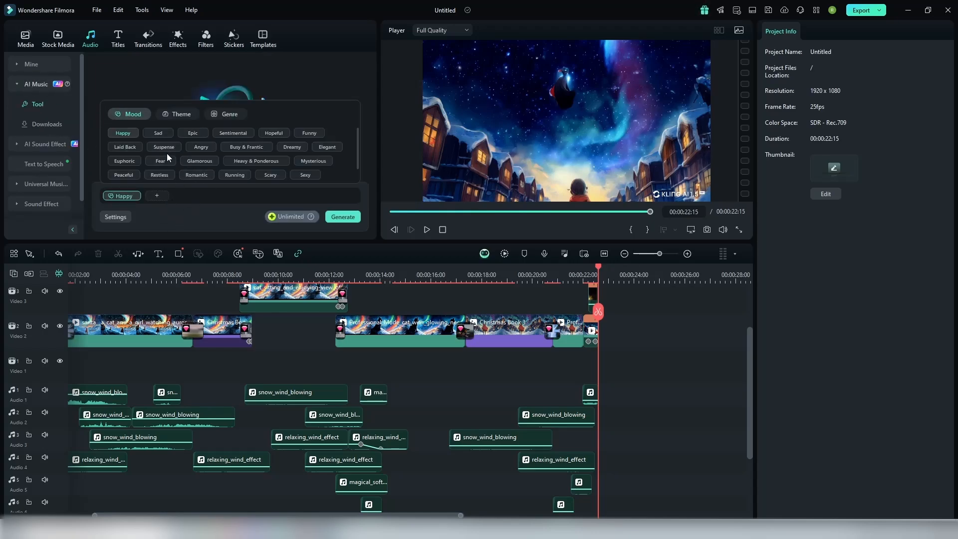
left_click(222, 195)
left_click(157, 195)
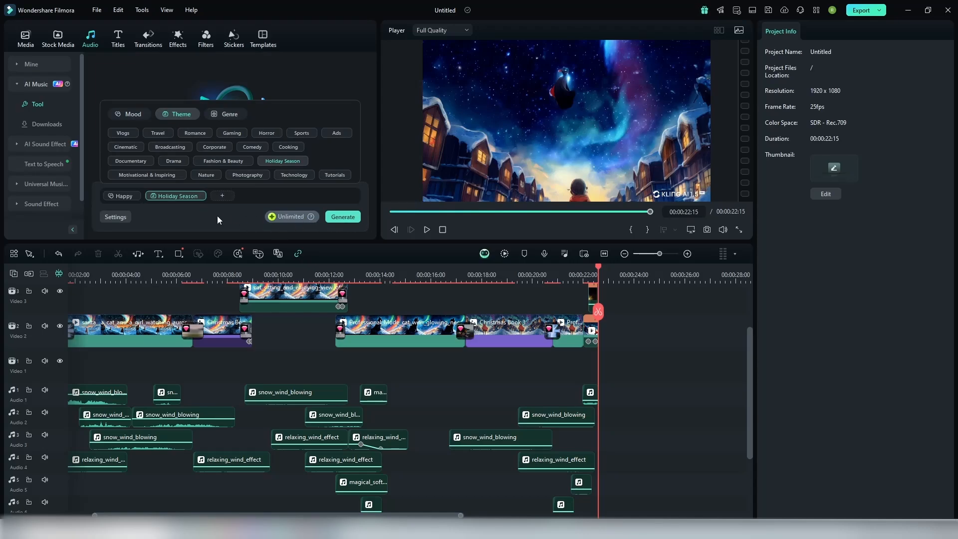
left_click(342, 216)
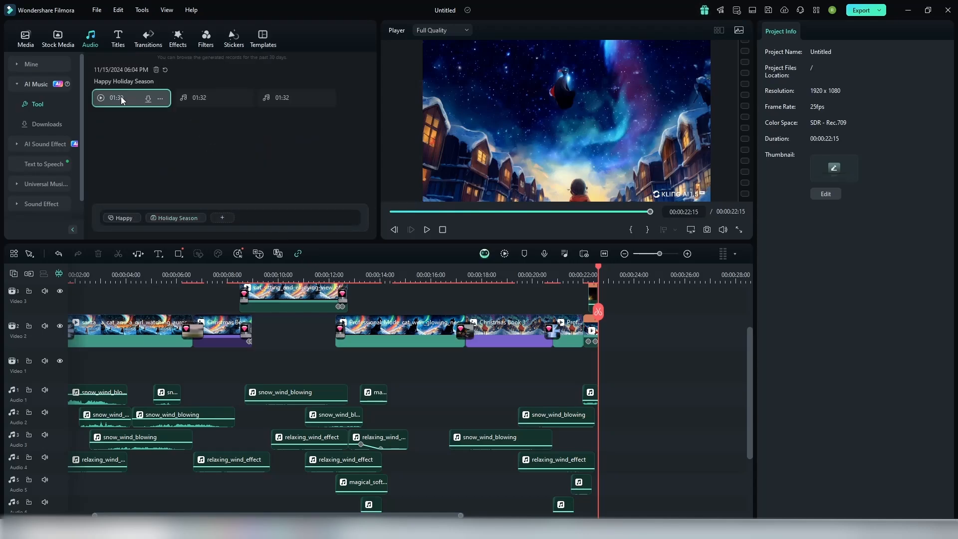
Step: Listen to the three generated Happy Holiday Season tracks
left_click(121, 97)
left_click(185, 98)
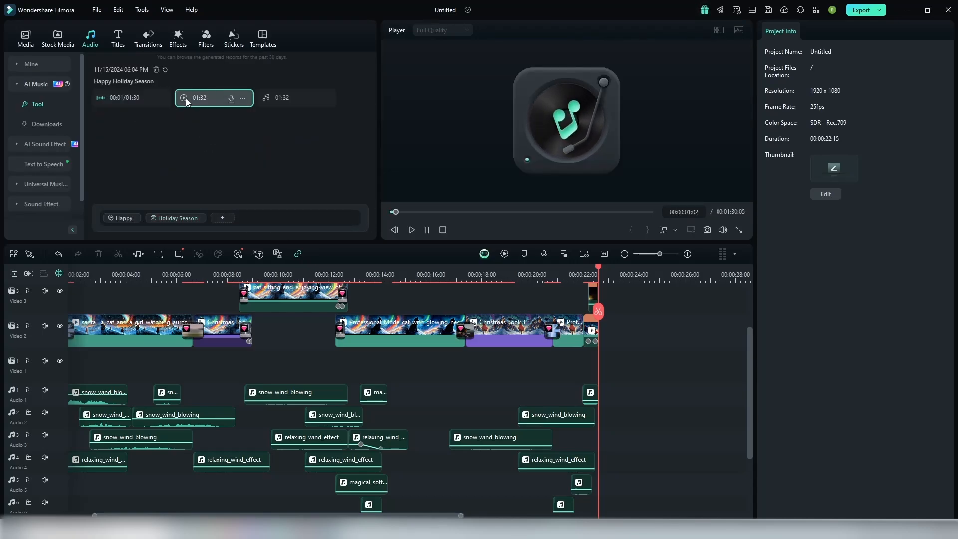
left_click(274, 100)
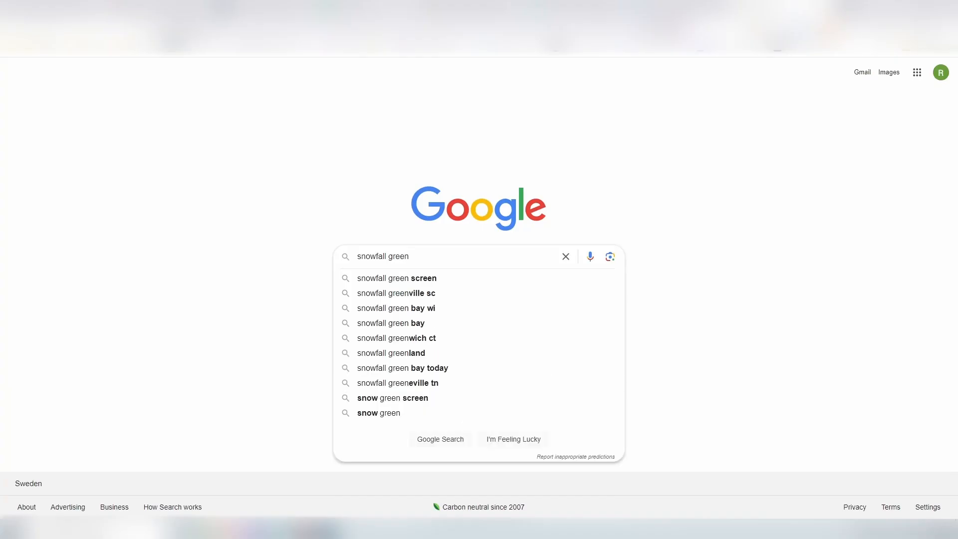
Step: Search Google Videos in the browser for "snowfall green screen" and open the Vecteezy and New snowfall green screen results
key("Return")
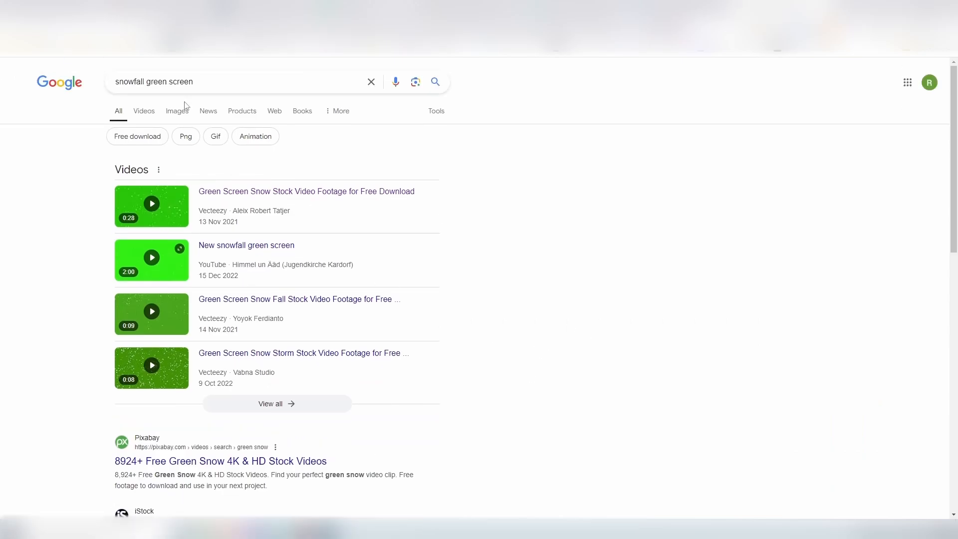
left_click(144, 110)
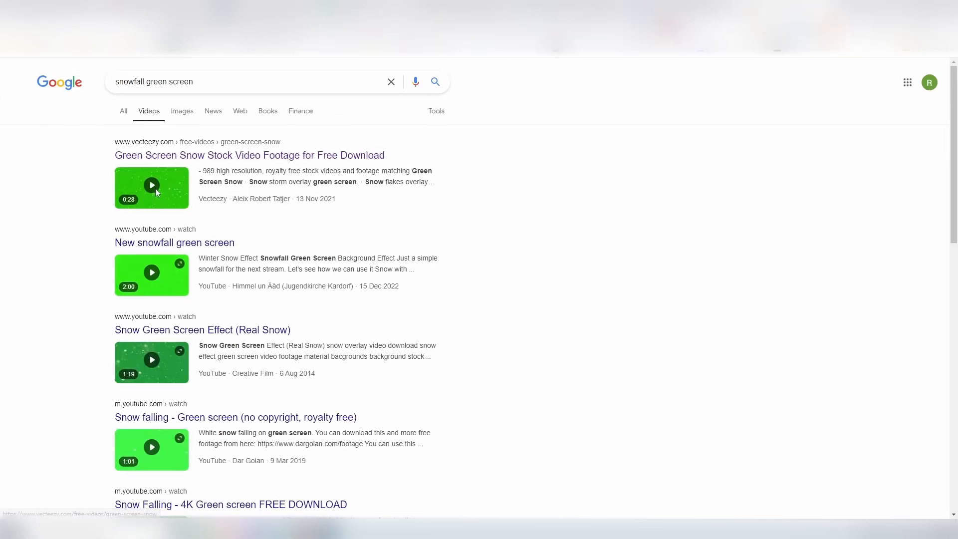
left_click(155, 188)
scroll(413, 328, "down", 2)
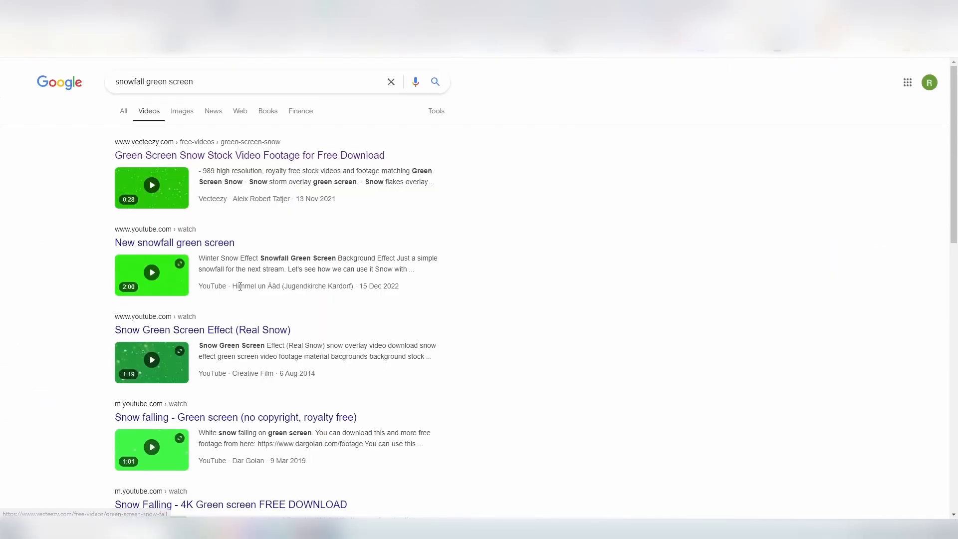
left_click(139, 272)
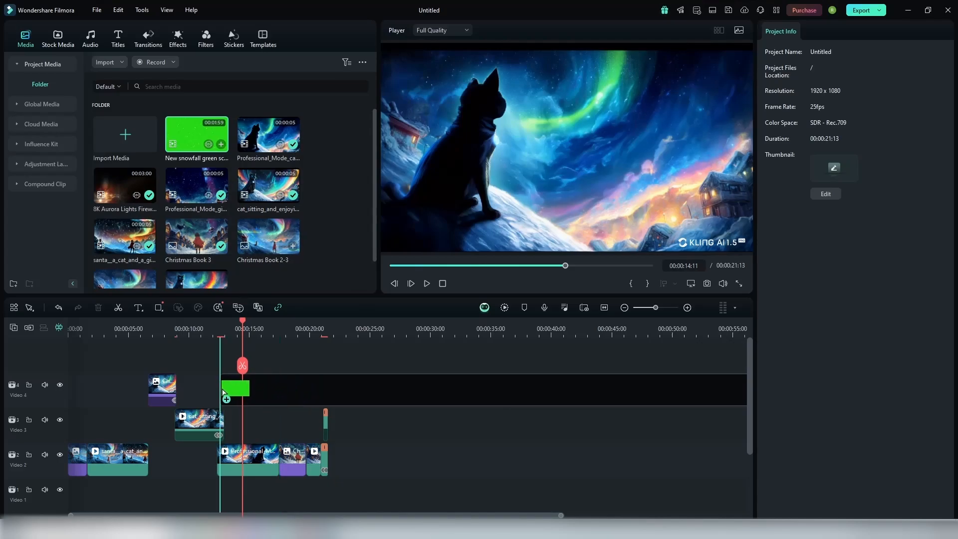
Step: In Filmora, place the New snowfall green screen clip on Video 4 above the start of the Professional_Mode cat clip
left_click_drag(222, 392, 223, 393)
left_click(528, 277)
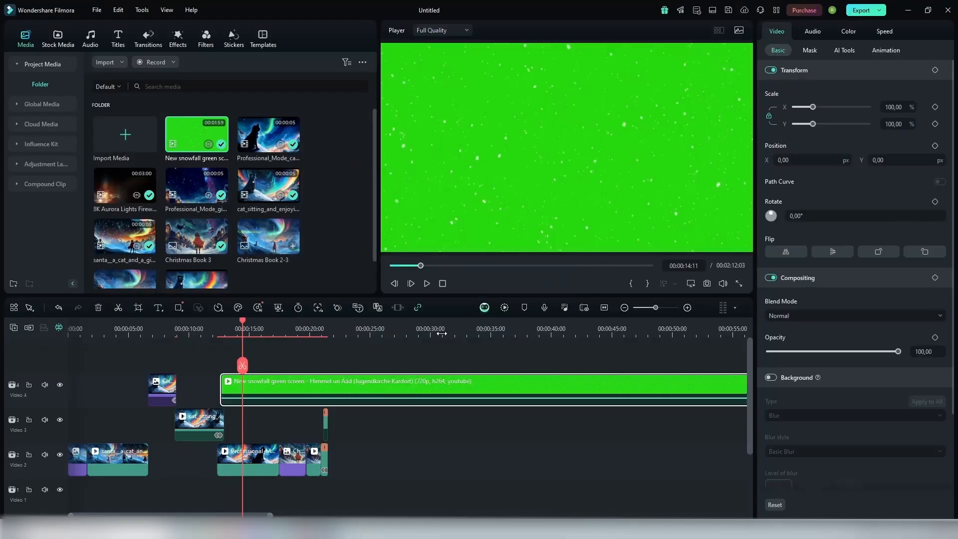
left_click(833, 316)
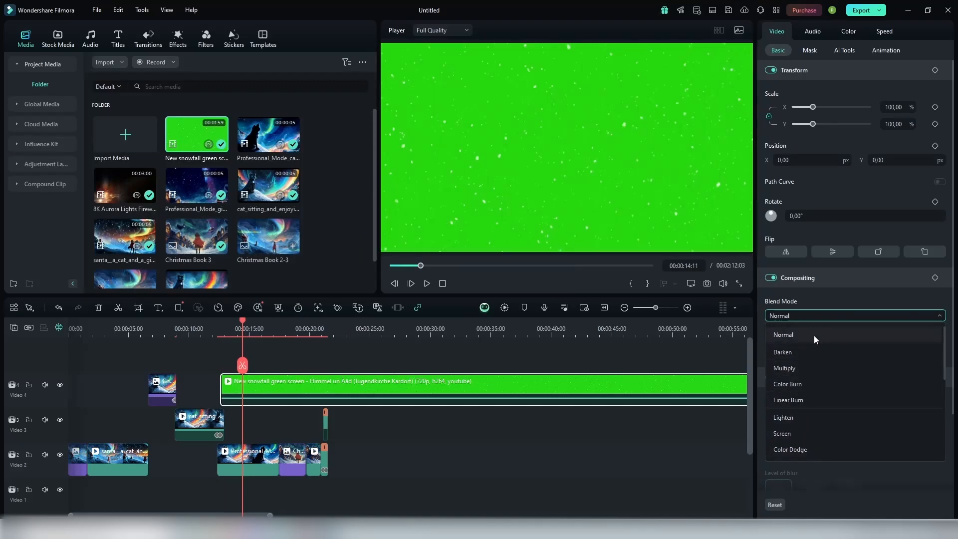
left_click(813, 334)
left_click(817, 54)
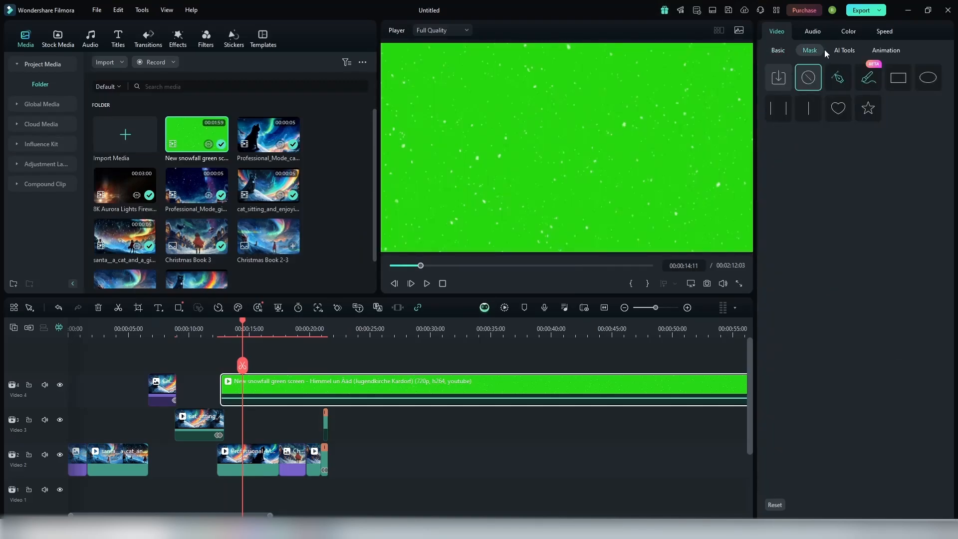
left_click(845, 39)
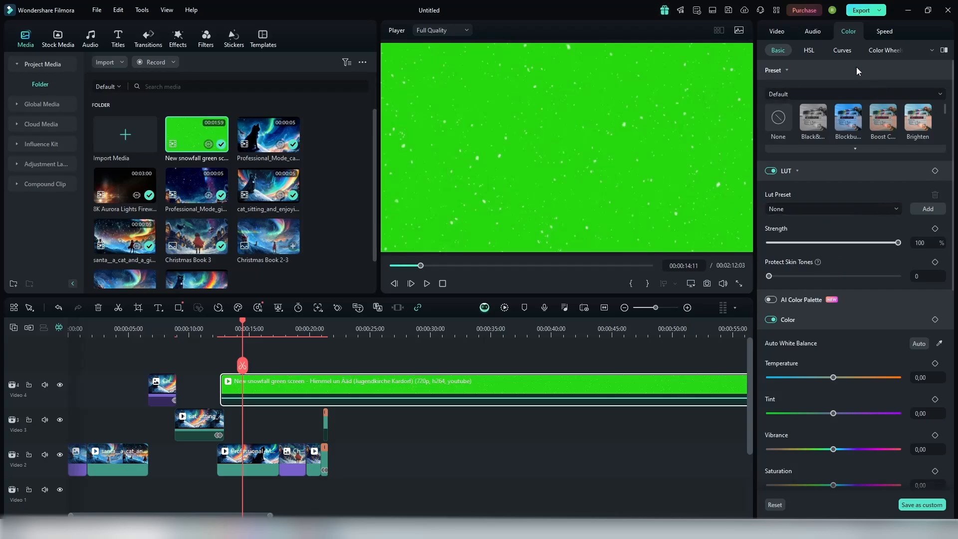
left_click(892, 50)
Step: Enable Chroma Key on the snowfall clip to remove its green background, and scrub through the snow overlay
left_click(777, 30)
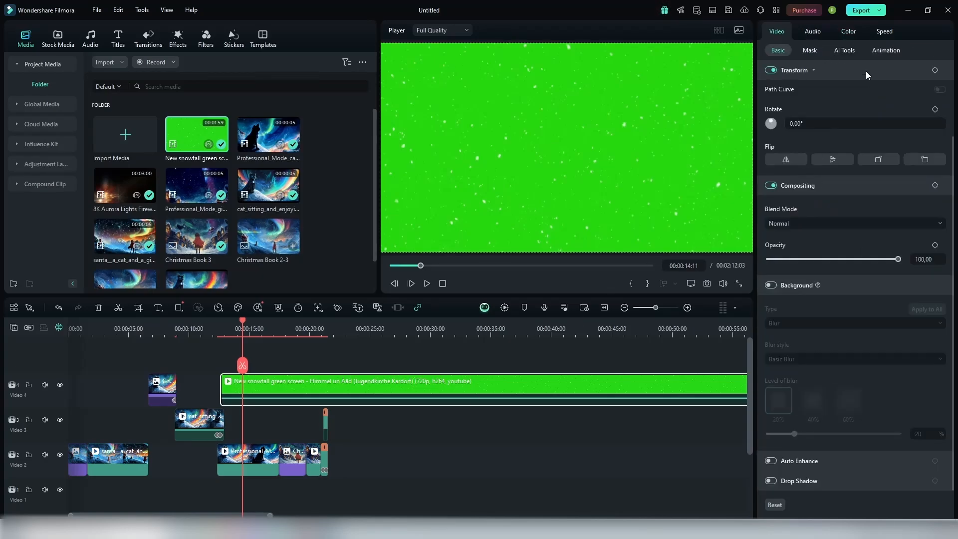
left_click(847, 52)
left_click(779, 71)
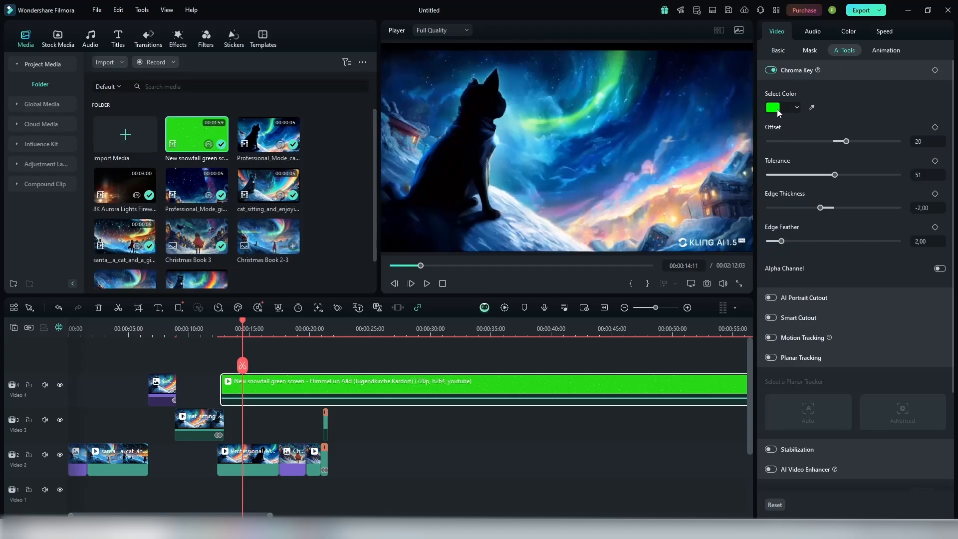
left_click_drag(258, 331, 338, 330)
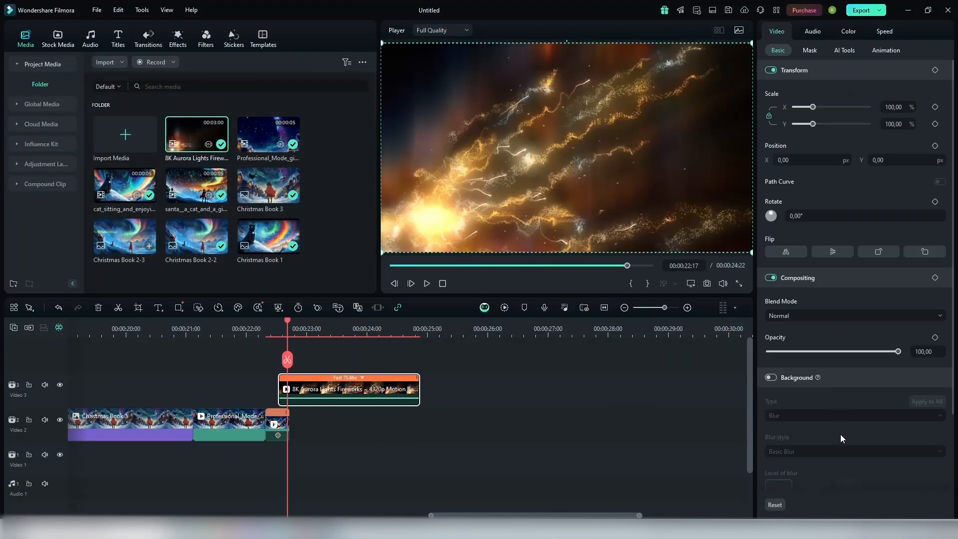
Step: Set the Aurora Lights Fireworks clip's blend mode to Lighten, scale it to 30.41% and position it at X 186.45, Y 205.90
left_click(848, 315)
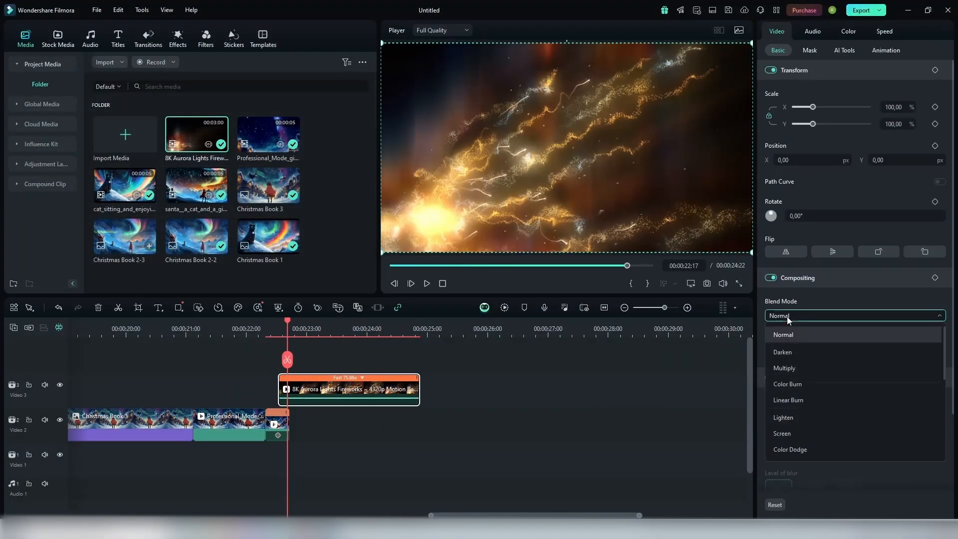
left_click(791, 419)
left_click_drag(751, 44, 493, 189)
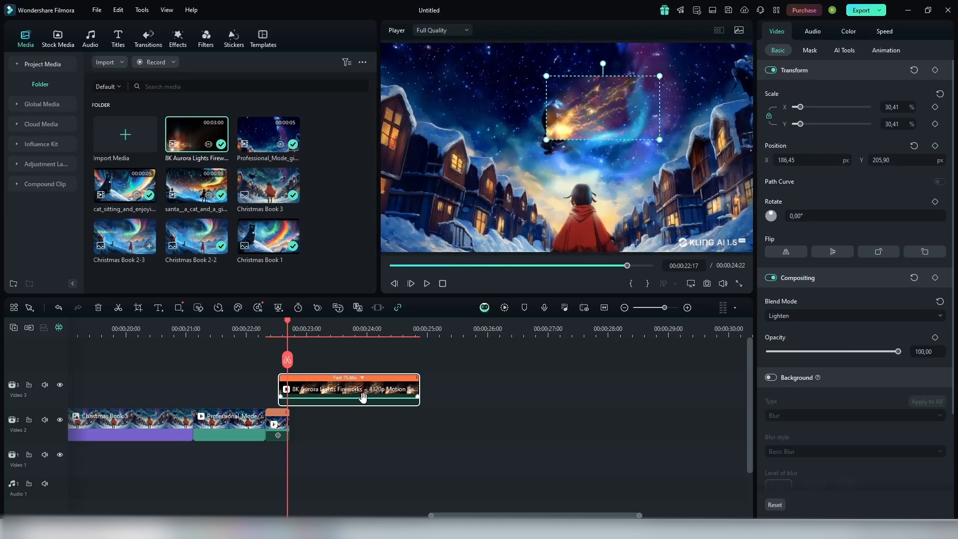
Step: Try a copy of the fireworks clip on Video 4, rotated to -196.92° and positioned at X -279.34, Y -157.13
key("ctrl+v")
left_click(297, 330)
left_click(324, 389)
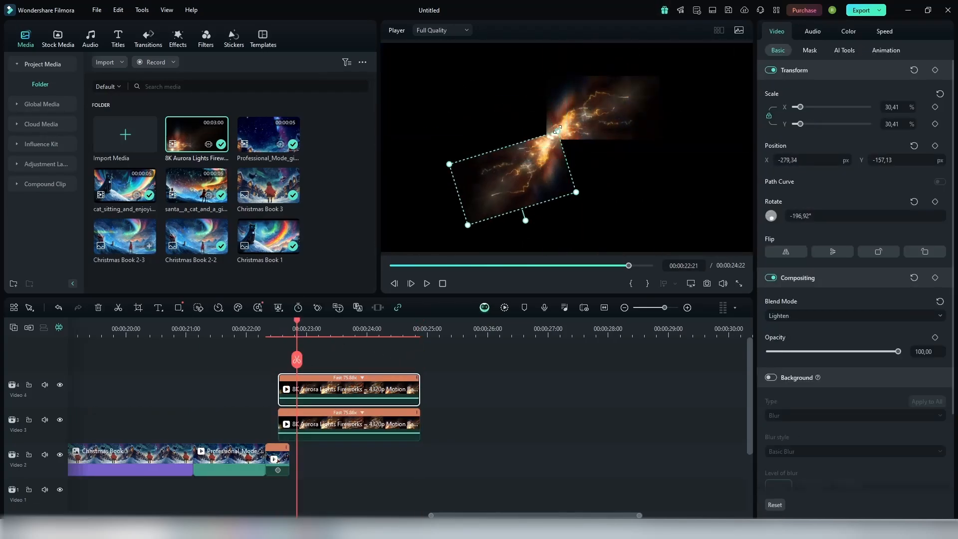
left_click_drag(305, 350, 327, 424)
left_click(274, 355)
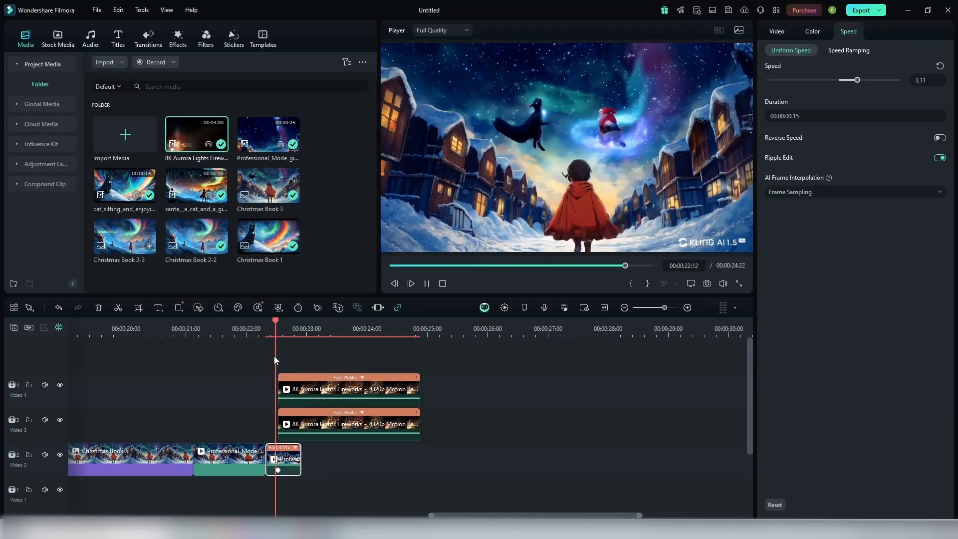
left_click(340, 355)
left_click(313, 424)
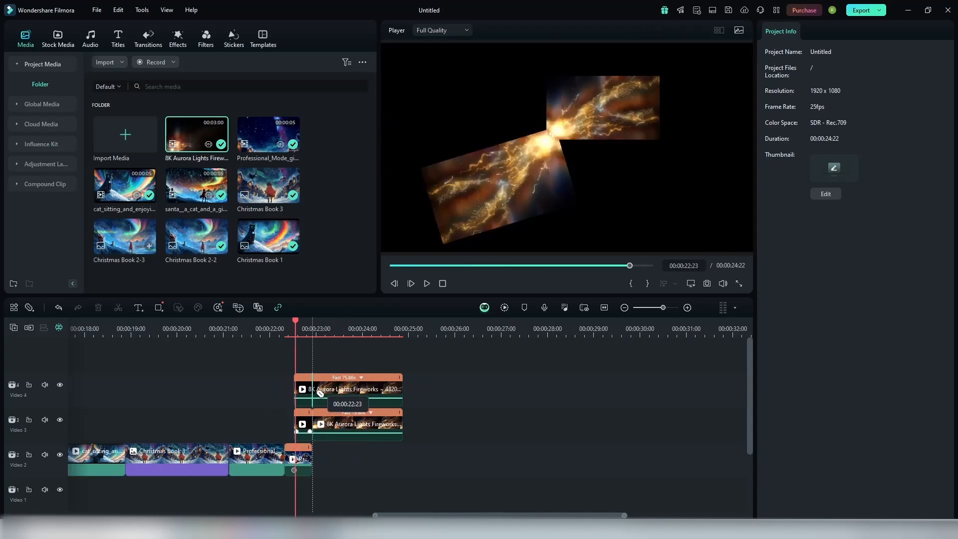
key("Delete")
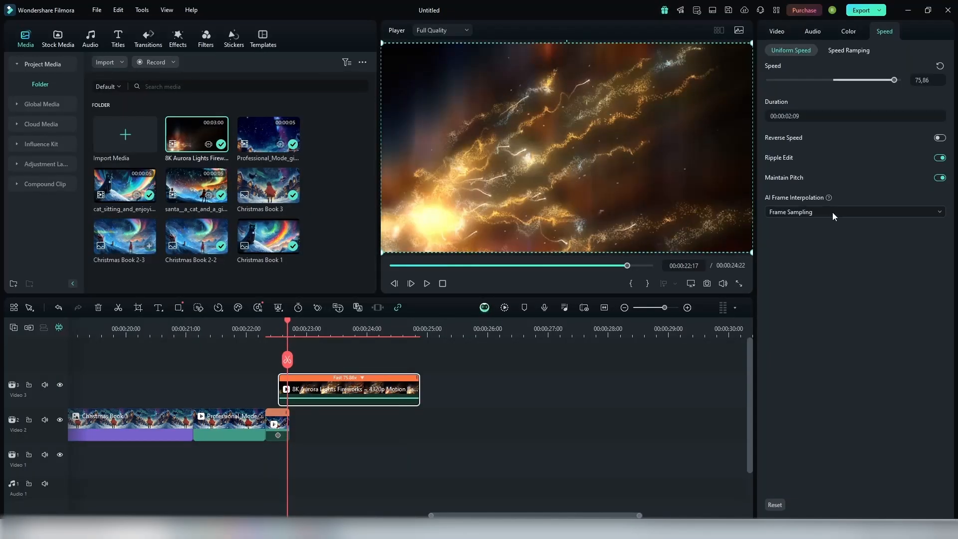
Step: Blend the full-frame fireworks clip over the scene with Lighten, shrink it to 30.41% and move it to X 186.45, Y 205.90 beside the flying figure
left_click(776, 31)
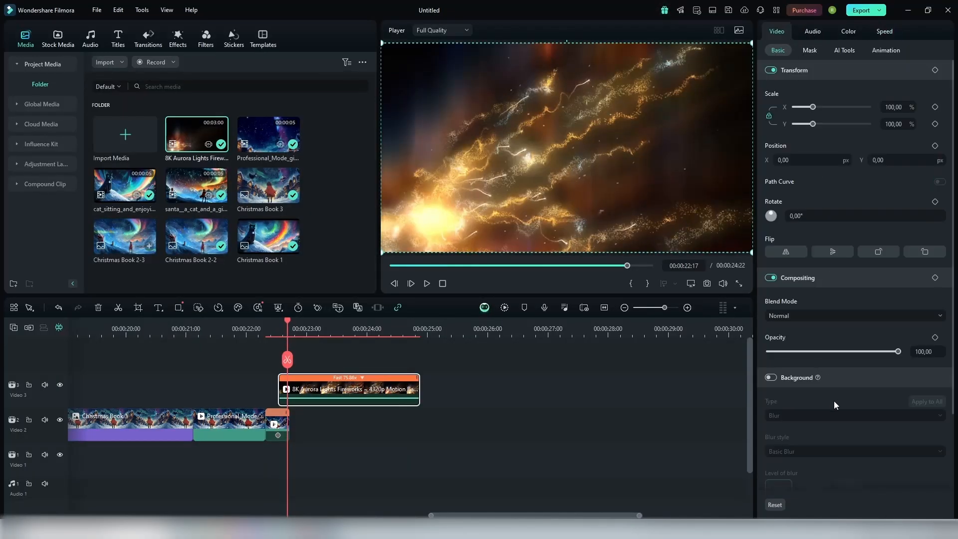
scroll(833, 400, "down", 3)
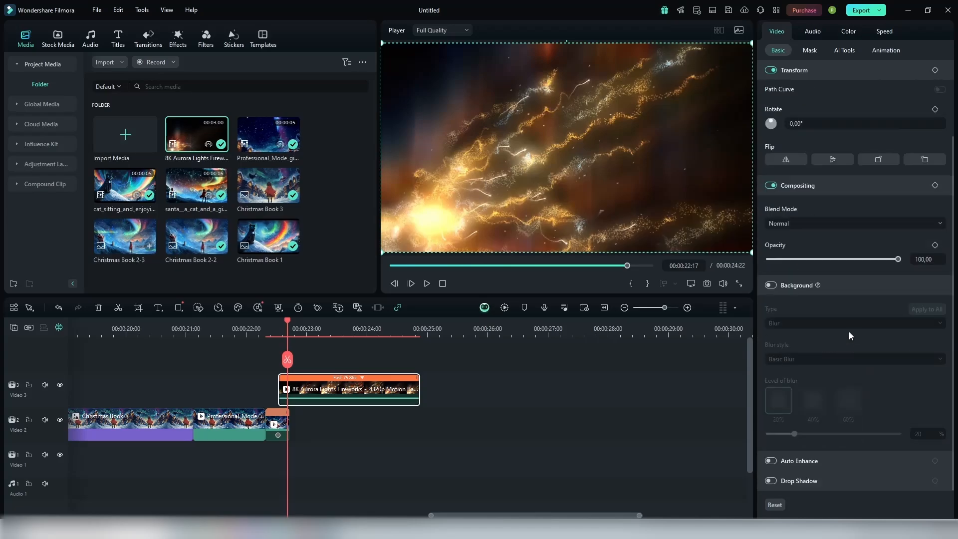
left_click_drag(953, 277, 946, 175)
left_click(771, 316)
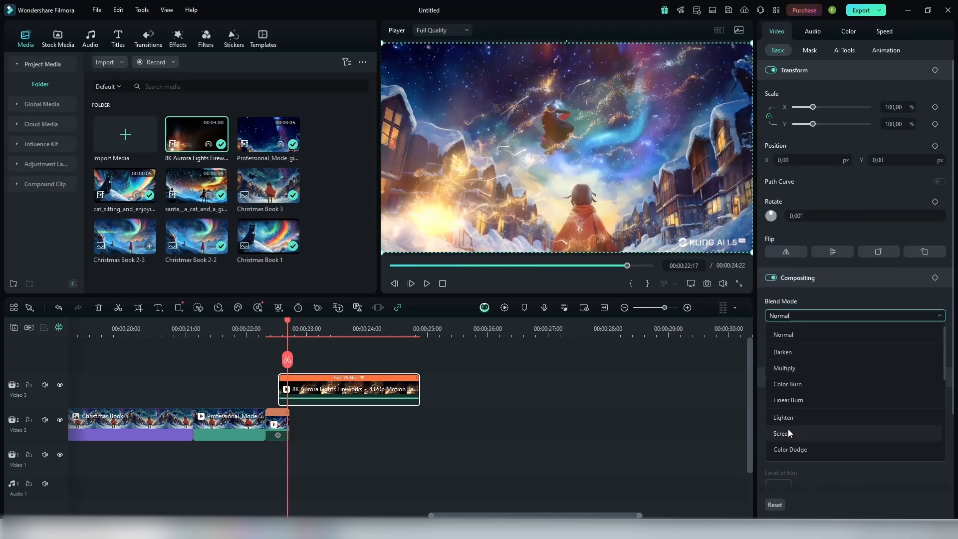
left_click(789, 424)
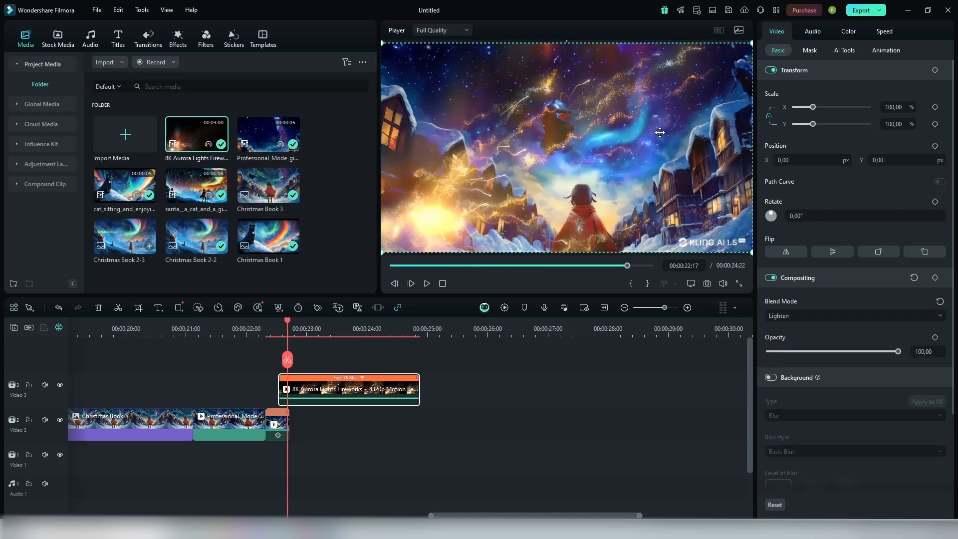
left_click_drag(751, 44, 470, 188)
left_click_drag(456, 223, 658, 78)
Step: Duplicate the fireworks clip onto Video 4, then rotate and move the copy so its sparks extend in the opposite direction
left_click_drag(307, 386, 305, 360)
left_click(369, 346)
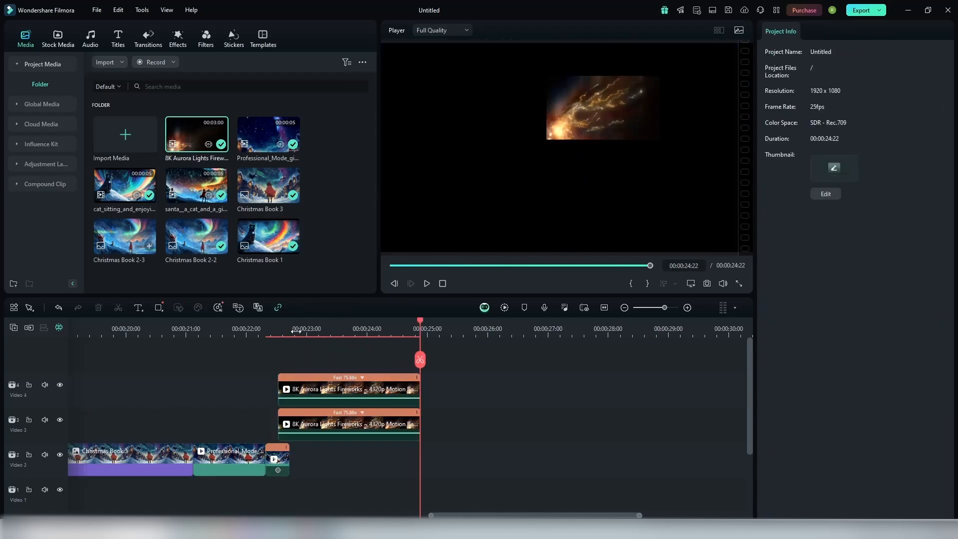
left_click(297, 331)
left_click(586, 121)
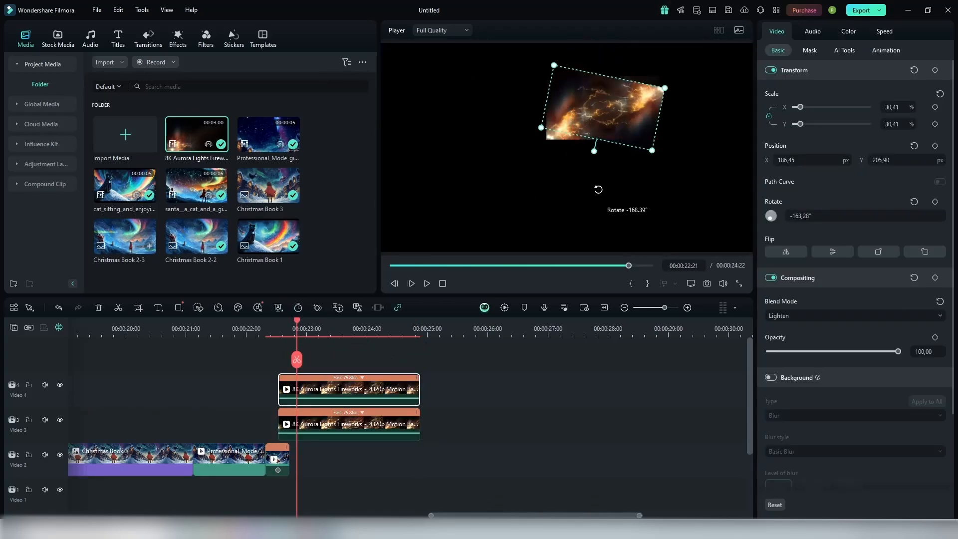
left_click_drag(309, 344, 334, 424)
left_click_drag(339, 392, 326, 392)
Step: Set the short final Professional_Mode clip on Video 2 to a uniform speed of 3.31 and play back the fireworks section
left_click(277, 454)
left_click(848, 32)
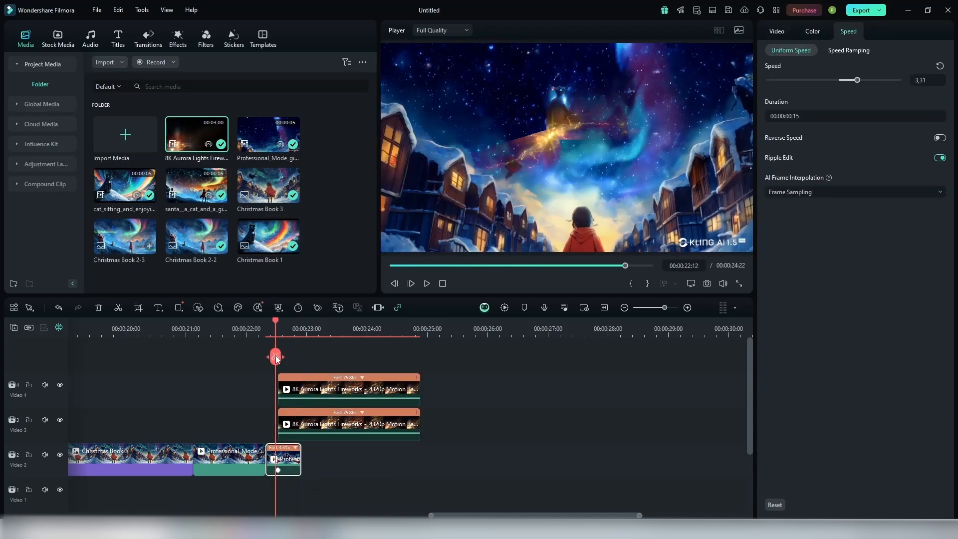
left_click(293, 357)
scroll(299, 359, "down", 1)
key("c")
left_click(313, 422)
key("space")
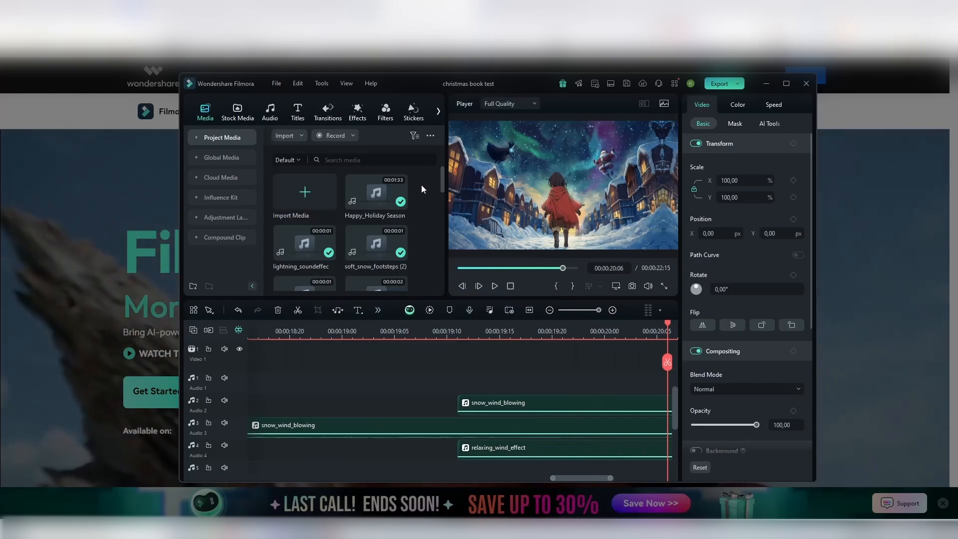
Step: Describe a wind blowing sound as the prompt in the AI Sound Effect generator
left_click(269, 113)
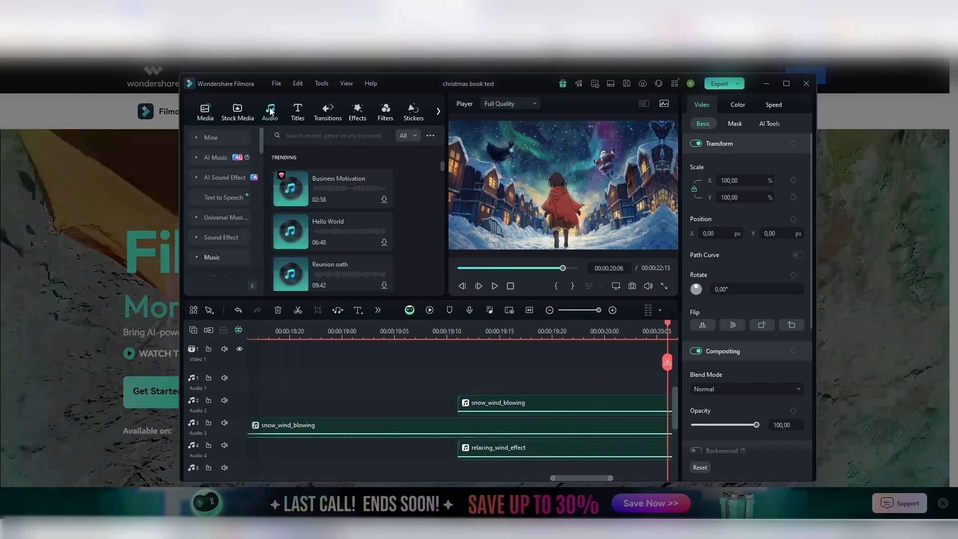
left_click(216, 178)
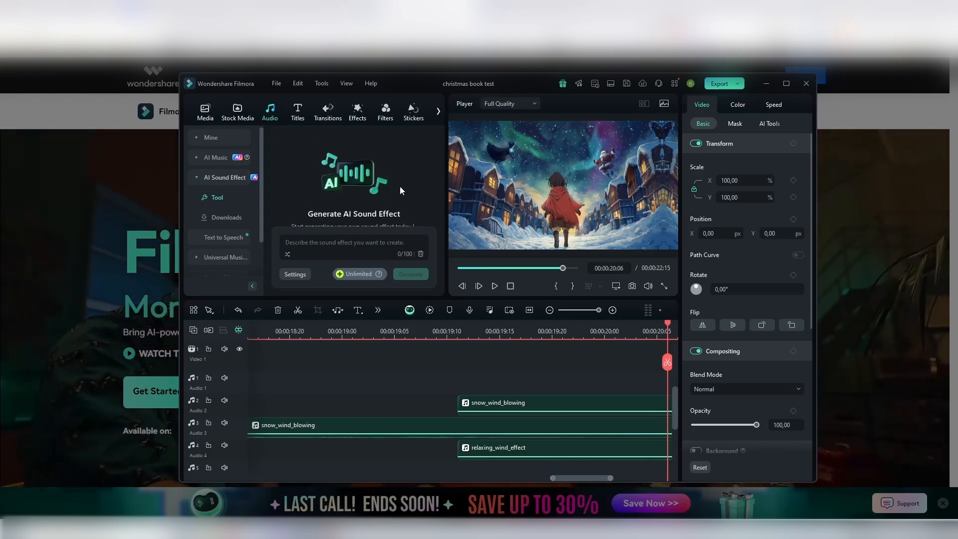
type("wind blowin")
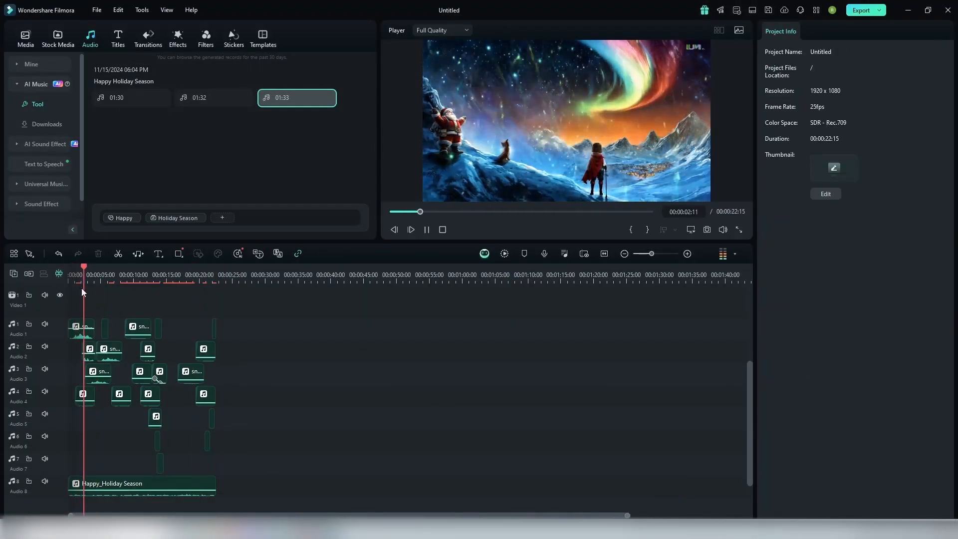
Step: Play through the layered audio and snow overlay sections of the timeline and browse the trending effects in the Effects library
left_click_drag(344, 241, 344, 330)
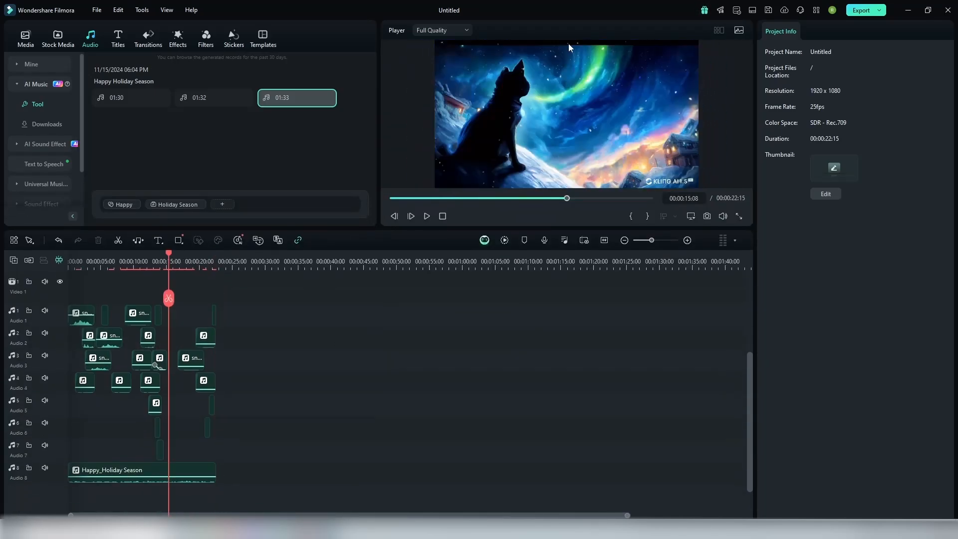
left_click(178, 34)
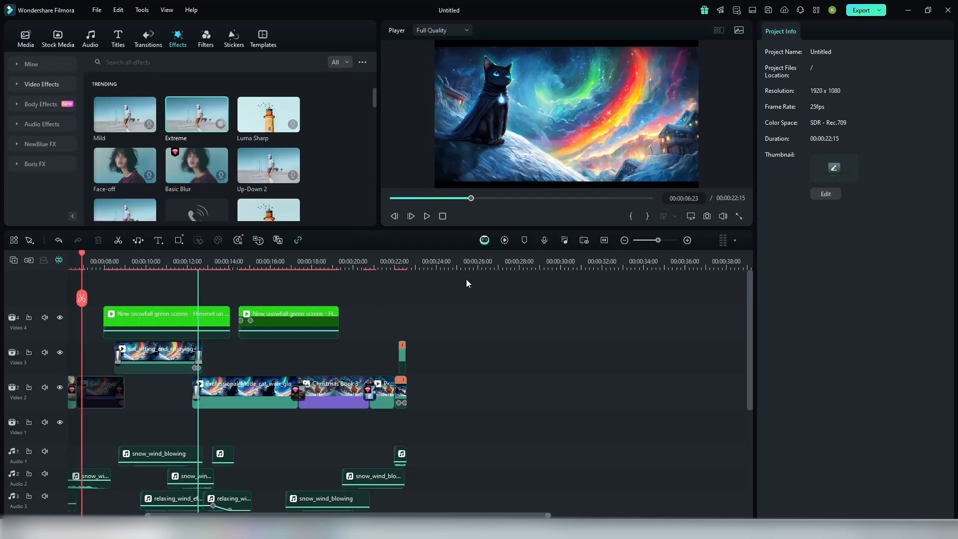
key("space")
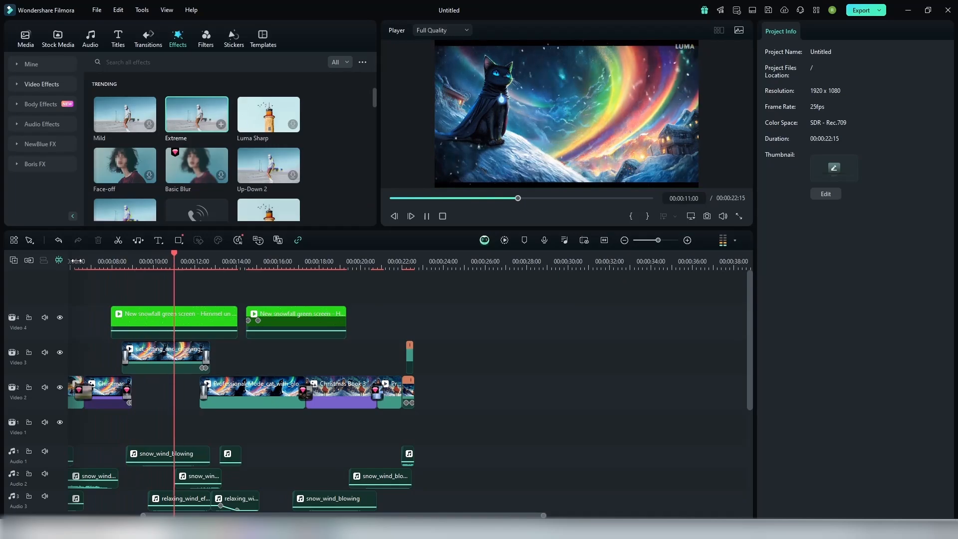
left_click(88, 265)
left_click_drag(374, 98, 366, 134)
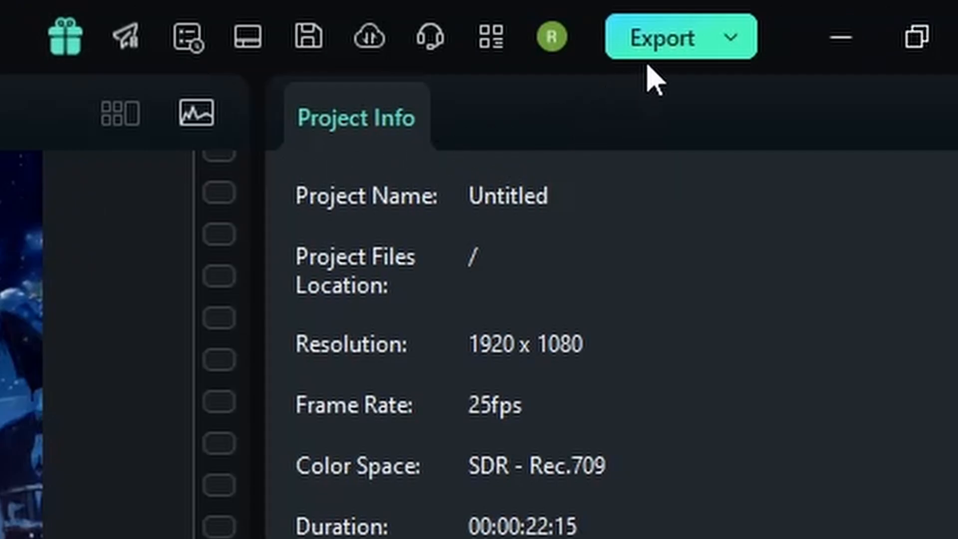
Step: Start exporting the video as Christmas Crew Complete and review the Device, DVD and Social Media export options
left_click(619, 54)
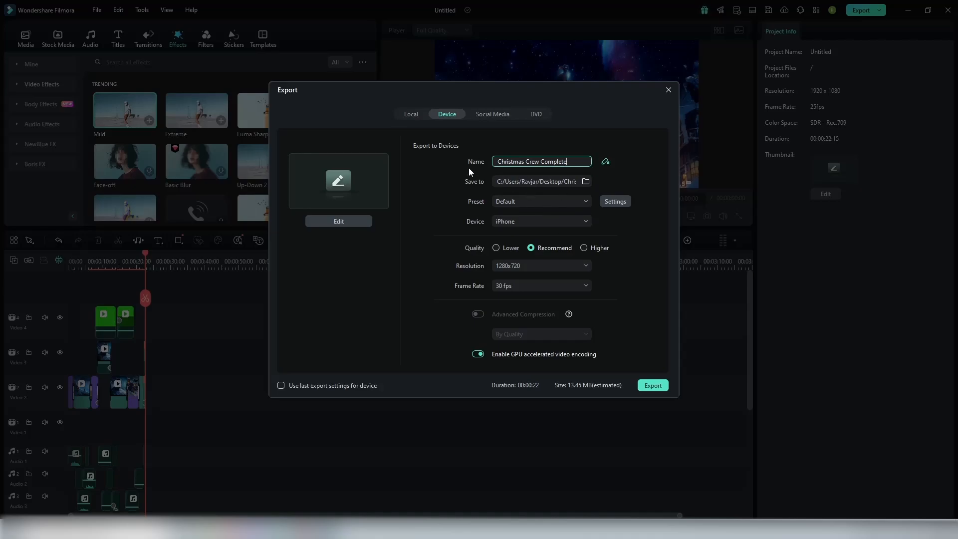
left_click(521, 221)
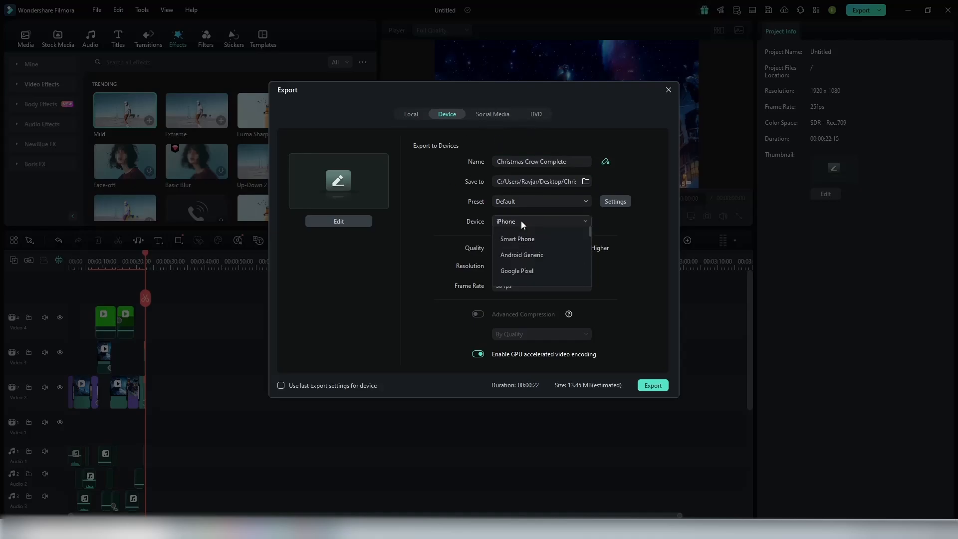
left_click(651, 242)
left_click(536, 114)
left_click(493, 114)
left_click(447, 114)
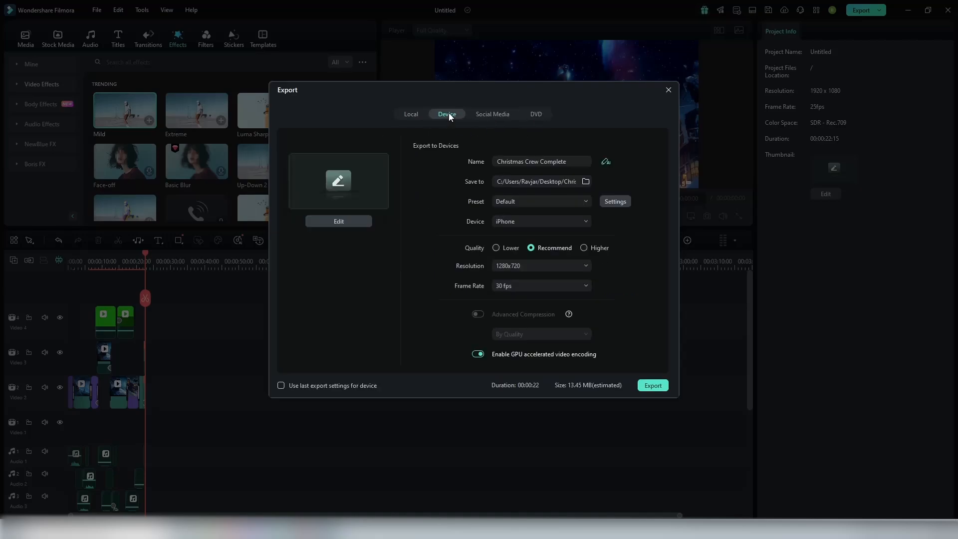
Step: Export the video for iPhone with Higher quality at 1920x1080 and 30 fps
left_click(539, 219)
left_click(535, 223)
left_click(534, 222)
left_click(537, 204)
left_click(519, 267)
left_click(532, 387)
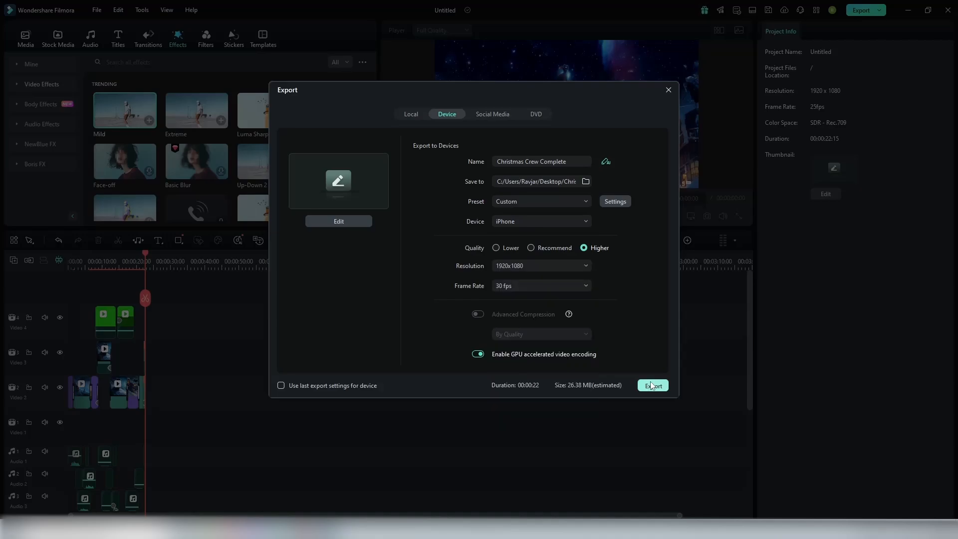
left_click(651, 385)
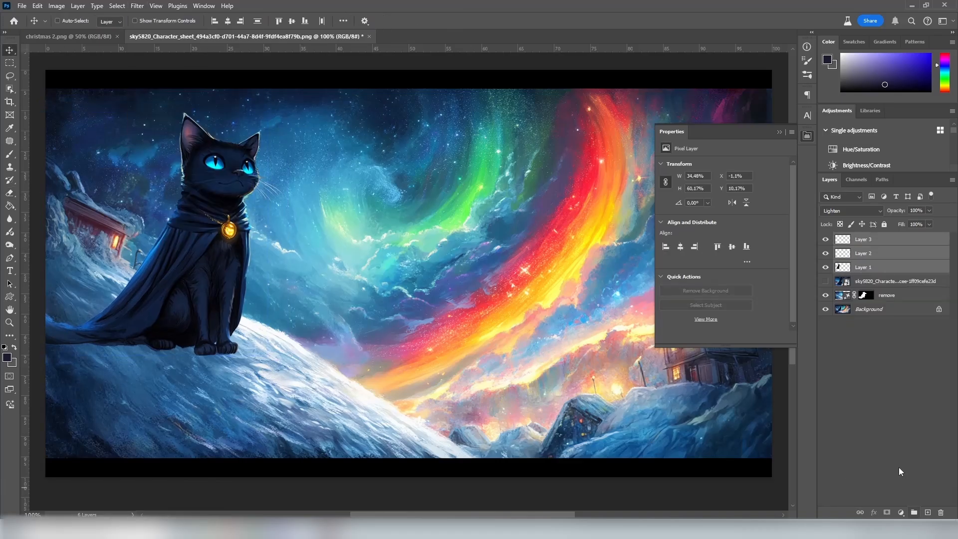
Step: In Photoshop, group Layer 1, Layer 2 and Layer 3 of the cat illustration
key("ctrl+g")
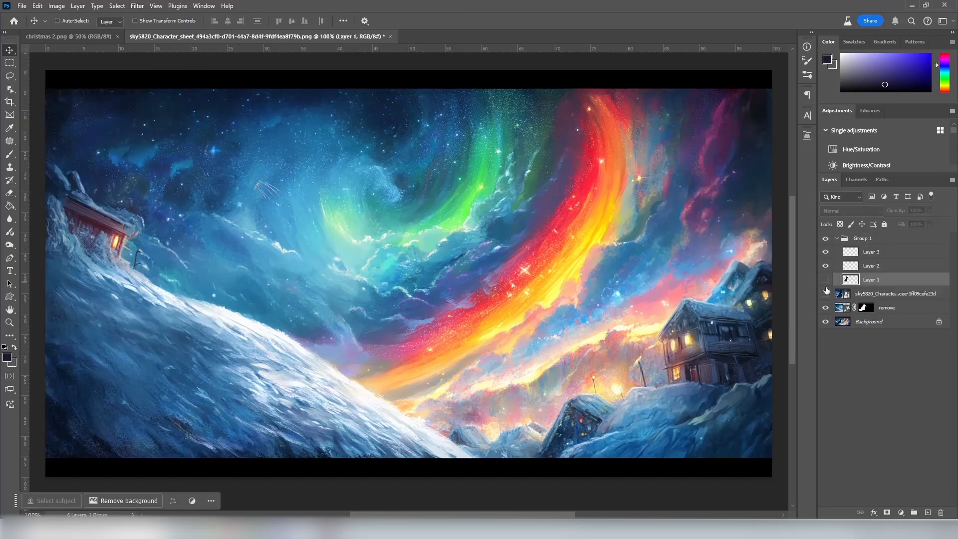